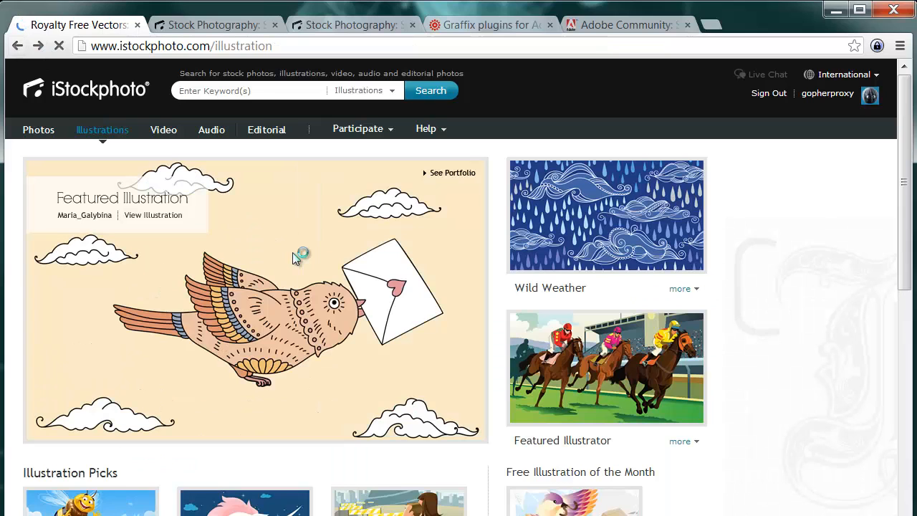
Open the Featured Illustrator's portfolio and preview the screaming woman and pointing man illustrations.
{"action": "left_click", "coordinate": [590, 377]}
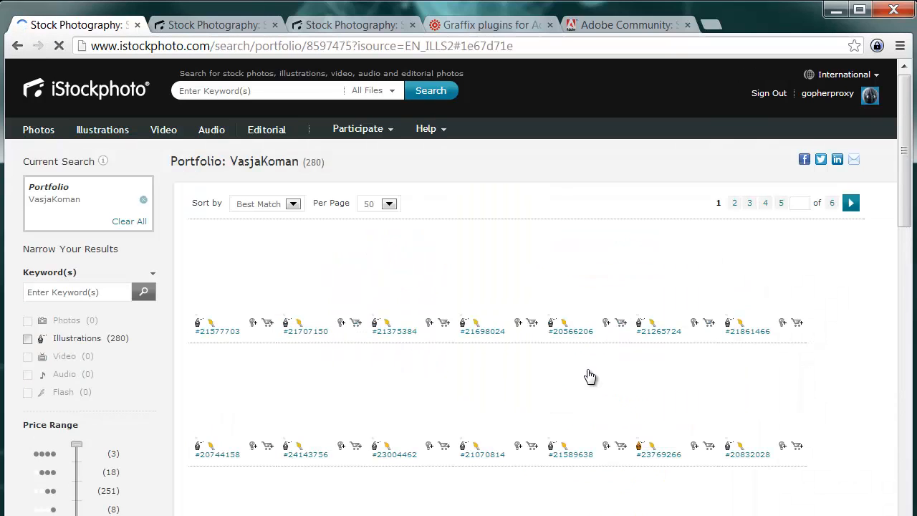
{"action": "mouse_move", "coordinate": [587, 390]}
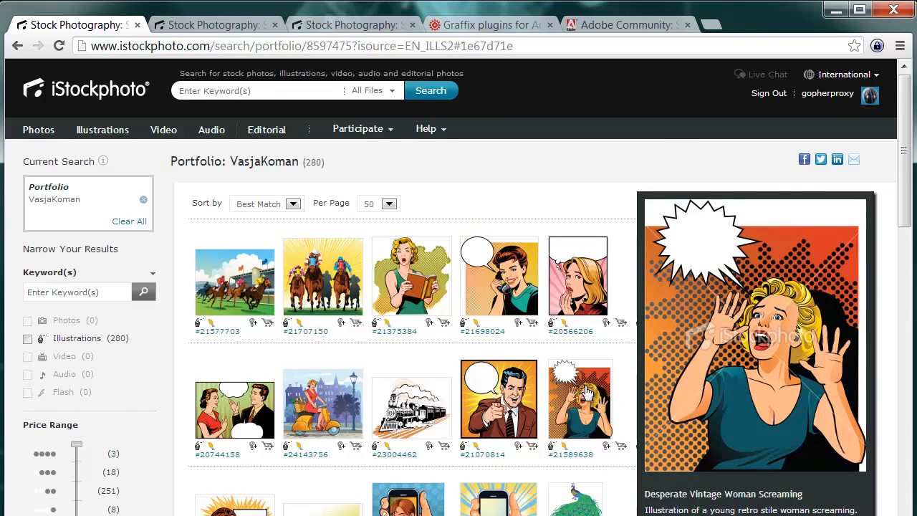
{"action": "mouse_move", "coordinate": [493, 389]}
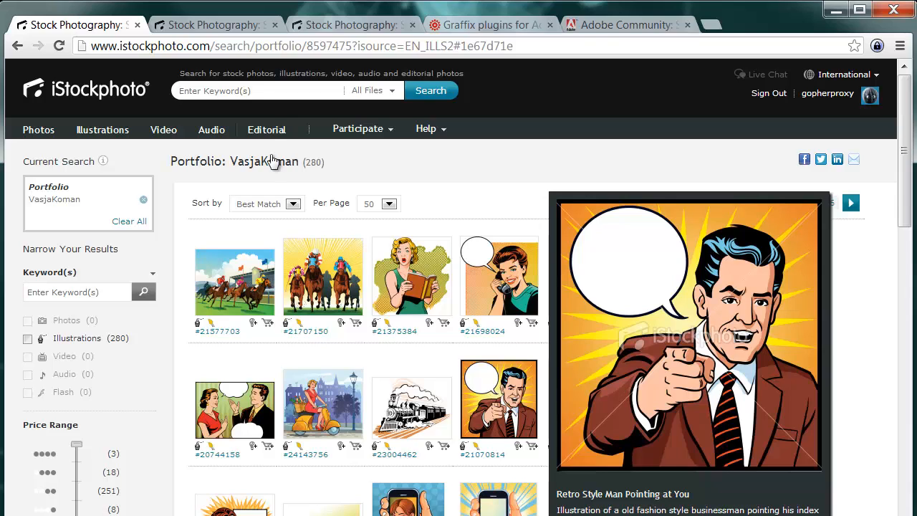
Review the quality standards in iStockphoto's illustration training manual, highlighting file formats, editability, unconverted fonts, stray points, open shapes, and unconverted custom fills and strokes.
{"action": "left_click", "coordinate": [236, 27]}
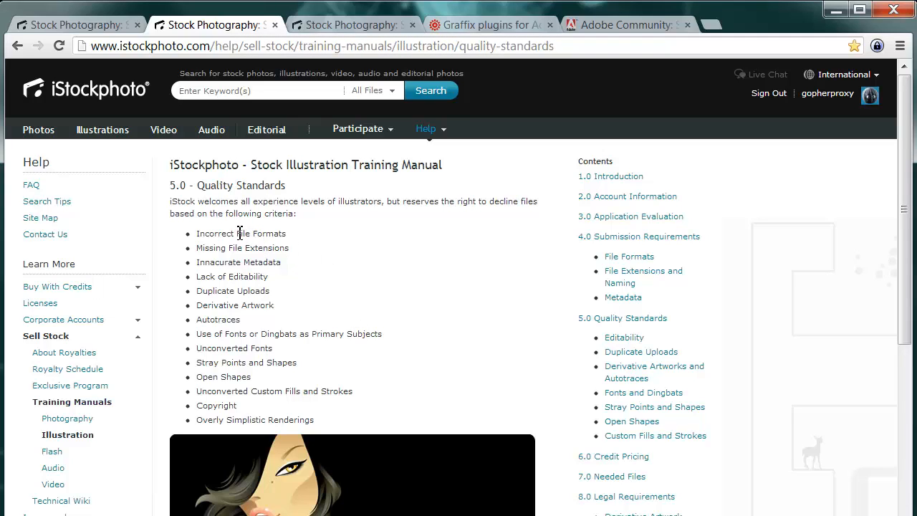
{"action": "left_click_drag", "start_coordinate": [238, 234], "coordinate": [287, 233]}
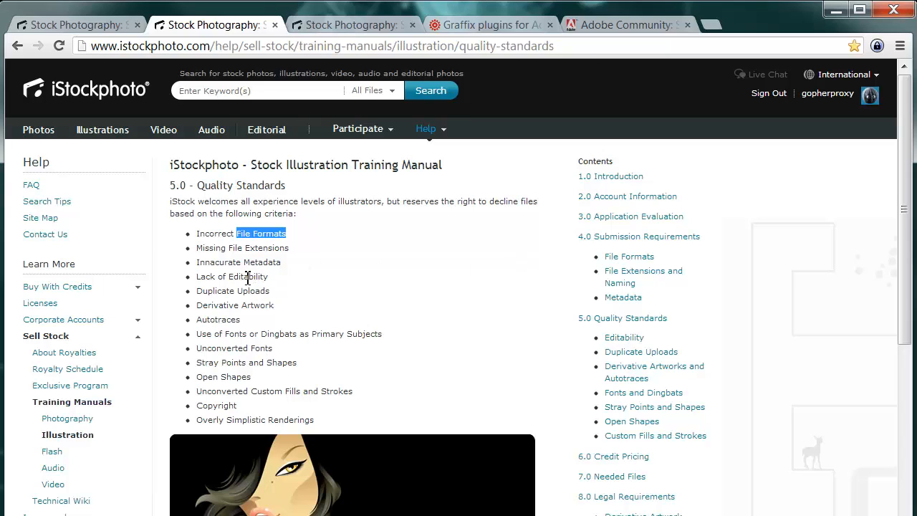
{"action": "left_click_drag", "start_coordinate": [199, 280], "coordinate": [272, 281]}
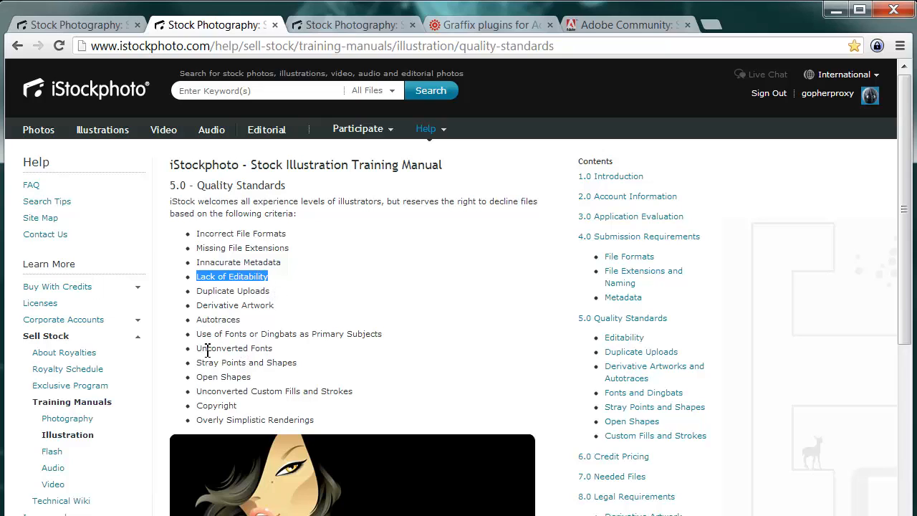
{"action": "left_click_drag", "start_coordinate": [199, 351], "coordinate": [274, 351]}
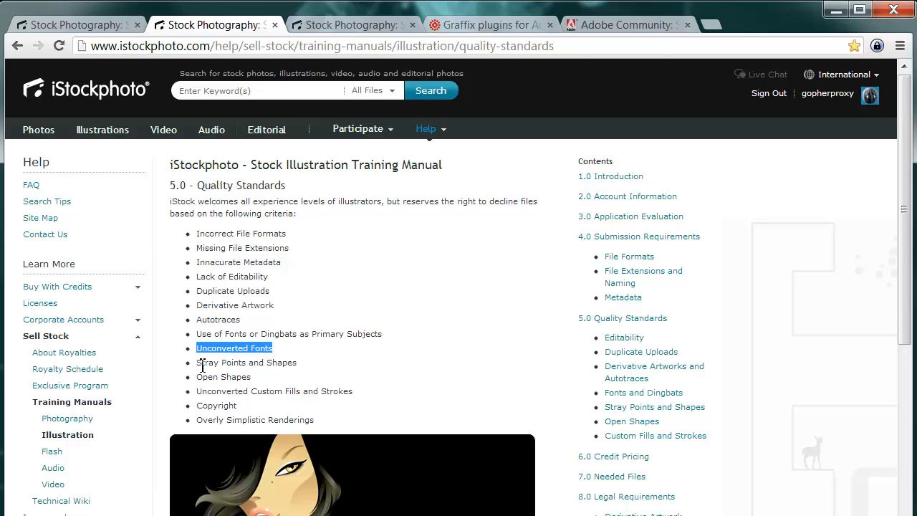
{"action": "left_click_drag", "start_coordinate": [198, 363], "coordinate": [298, 363]}
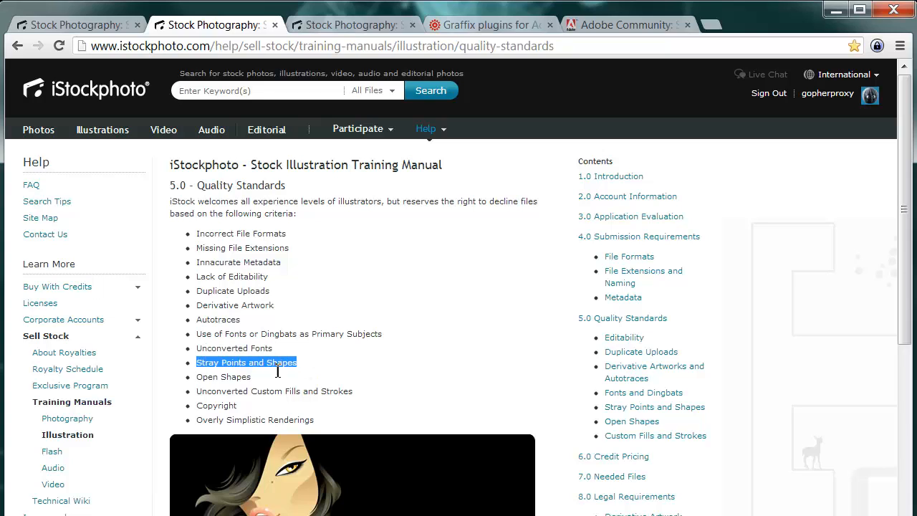
{"action": "left_click_drag", "start_coordinate": [197, 377], "coordinate": [264, 377]}
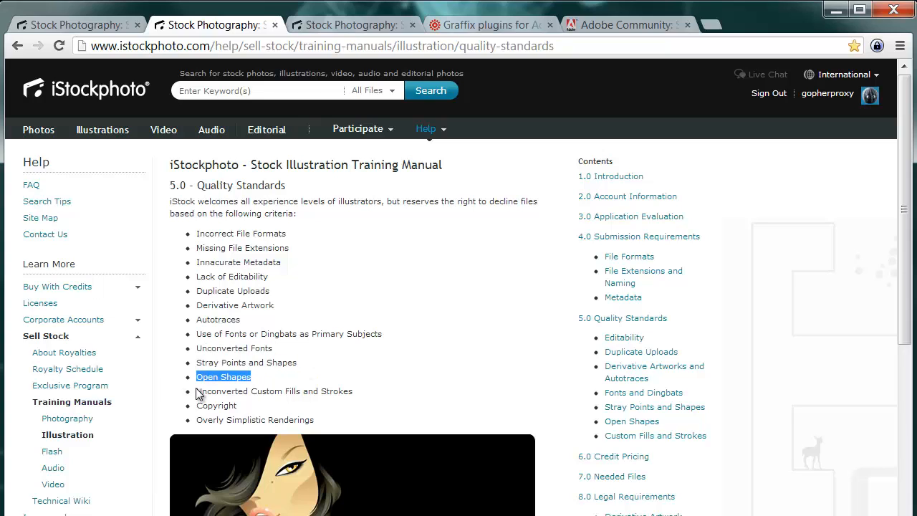
{"action": "left_click_drag", "start_coordinate": [198, 391], "coordinate": [360, 391]}
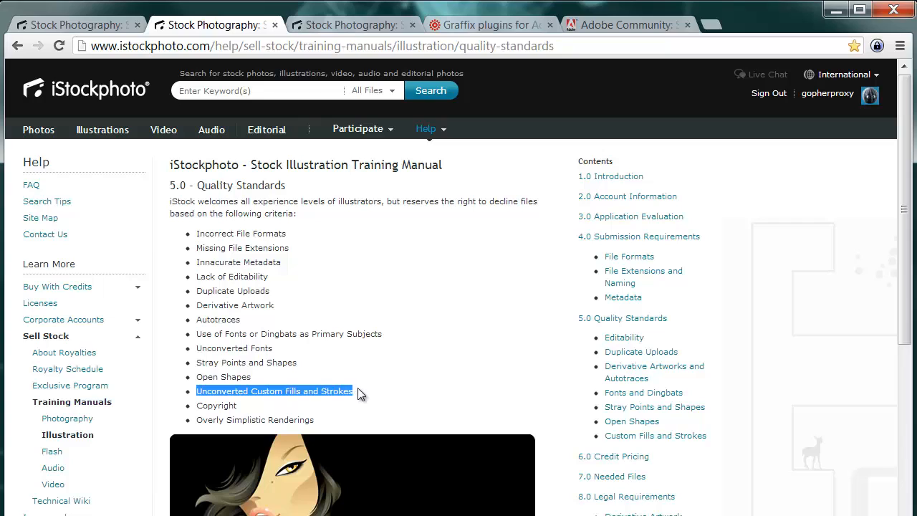
{"action": "left_click", "coordinate": [252, 278]}
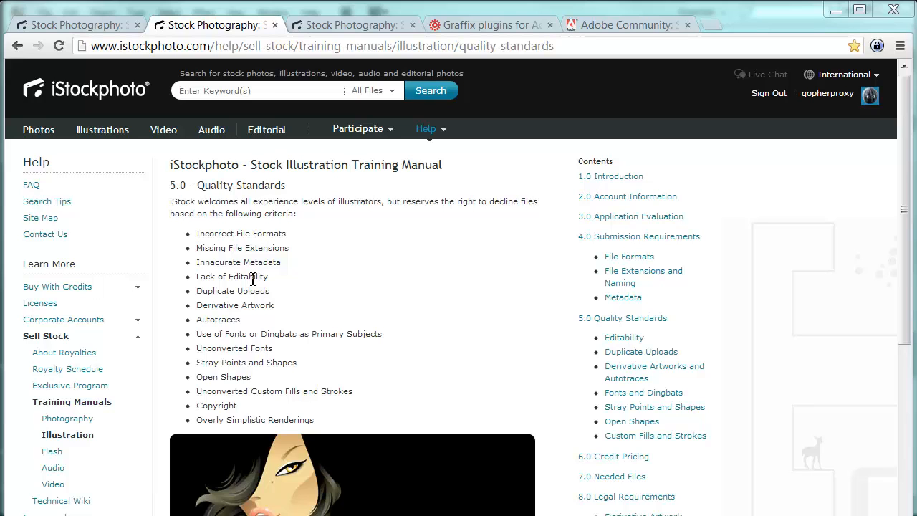
View the portfolio containing the shark and fish illustrations, and switch to Illustrator by minimizing the browser.
{"action": "left_click", "coordinate": [344, 25]}
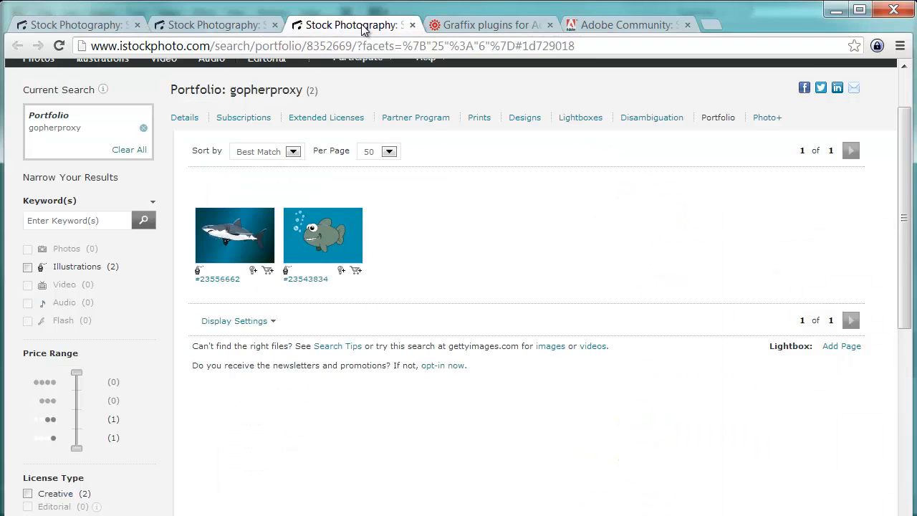
{"action": "mouse_move", "coordinate": [244, 255]}
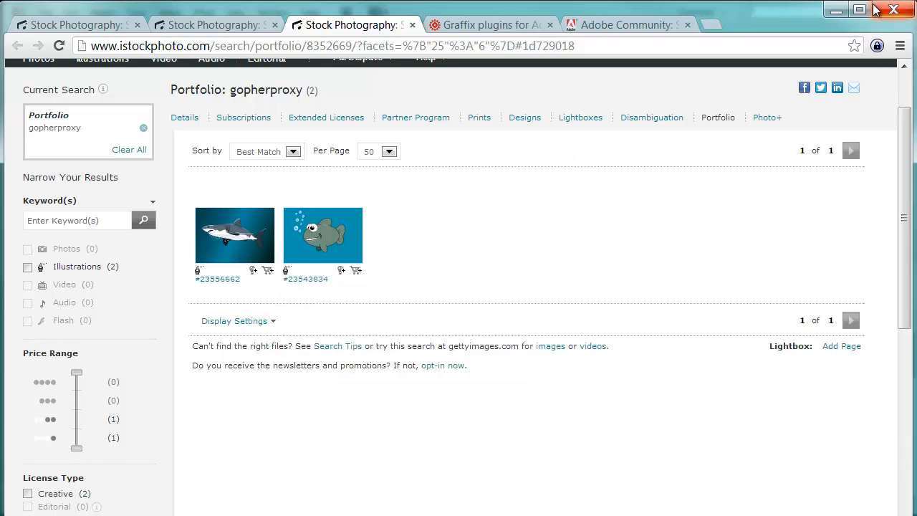
{"action": "left_click", "coordinate": [836, 10]}
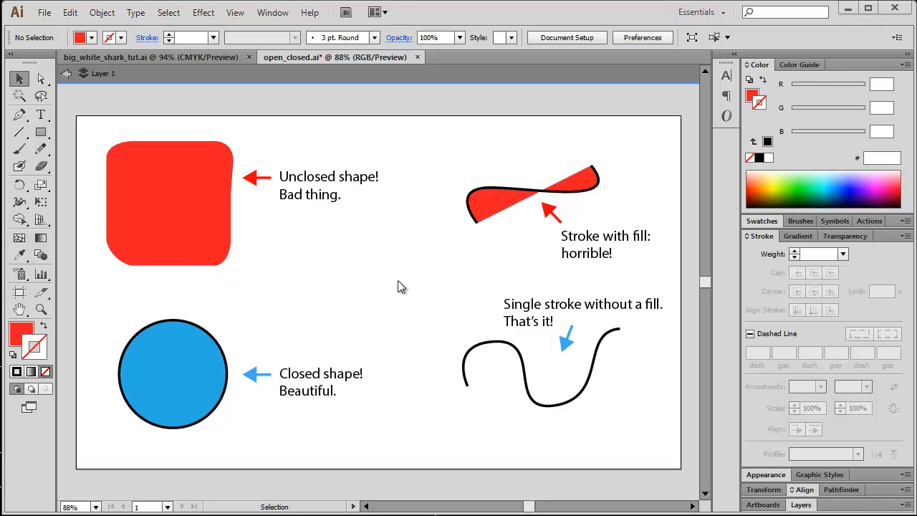
Apply a black 4 pt stroke to the red unclosed shape and deselect it.
{"action": "left_click", "coordinate": [233, 223]}
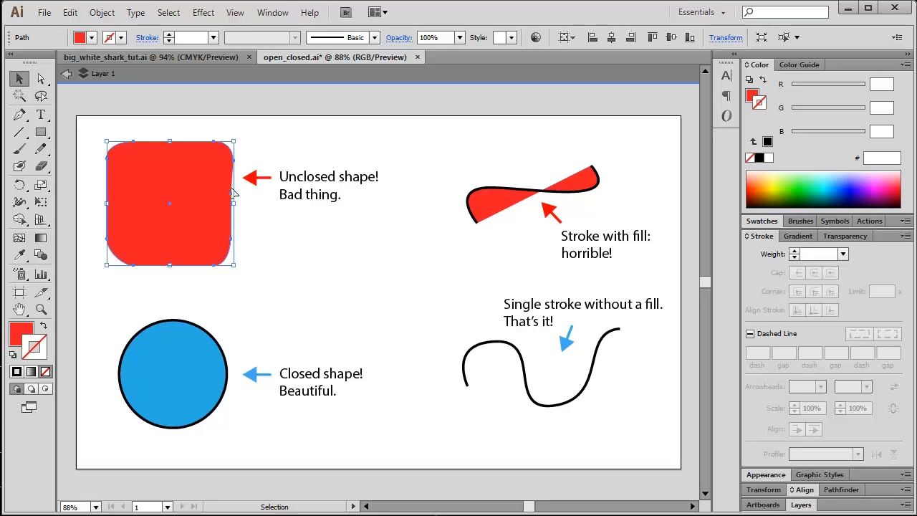
{"action": "left_click", "coordinate": [760, 158]}
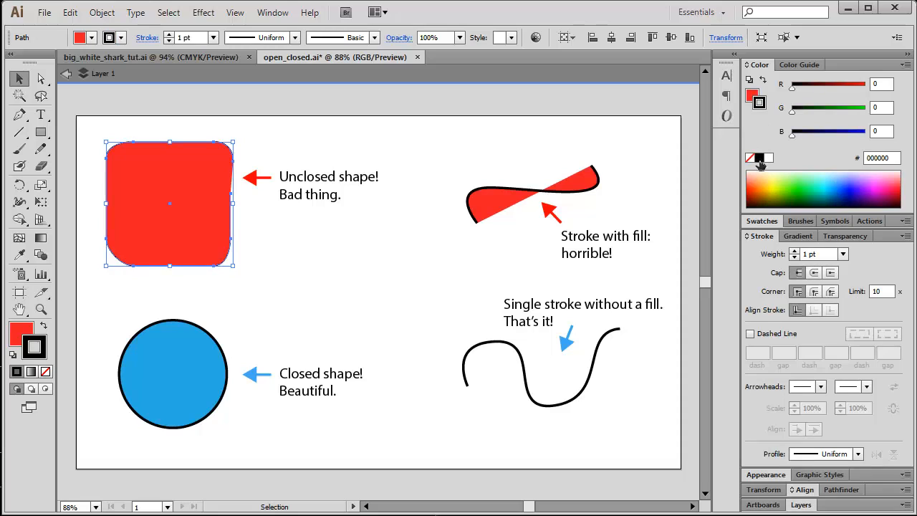
{"action": "left_click", "coordinate": [795, 251]}
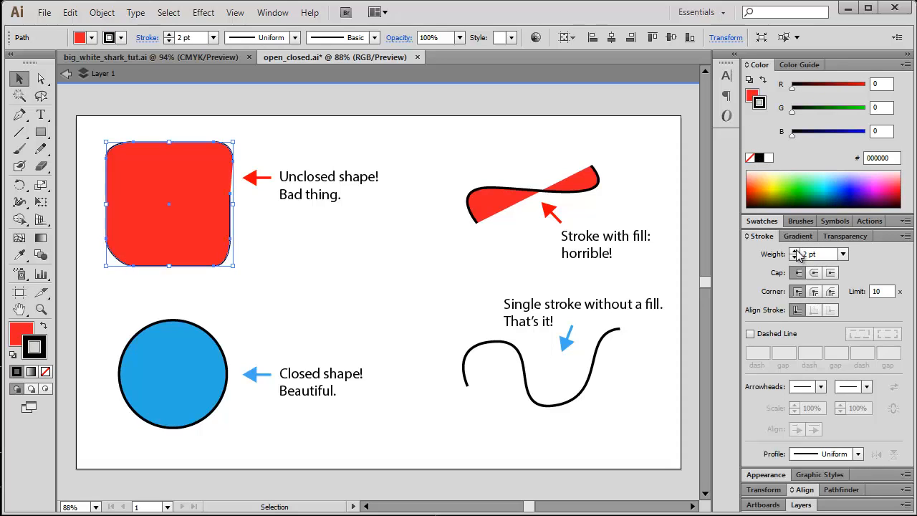
{"action": "left_click", "coordinate": [794, 251]}
{"action": "left_click", "coordinate": [795, 251]}
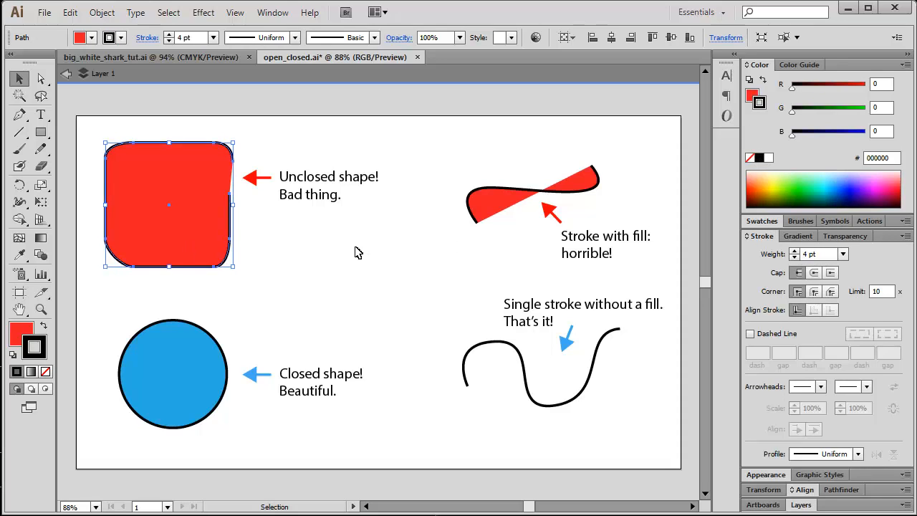
{"action": "left_click", "coordinate": [308, 239]}
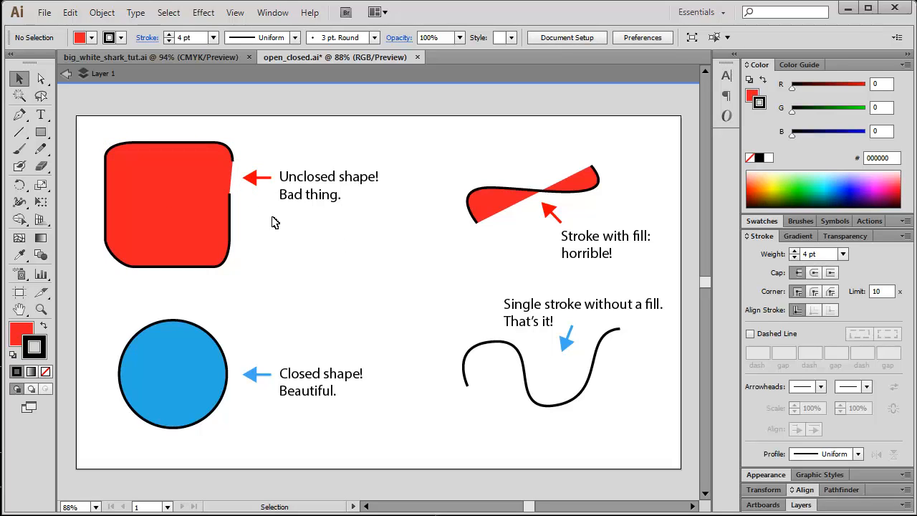
Inspect the filled stroke, the blue closed circle and the single stroke without a fill by selecting each one.
{"action": "left_click", "coordinate": [491, 196]}
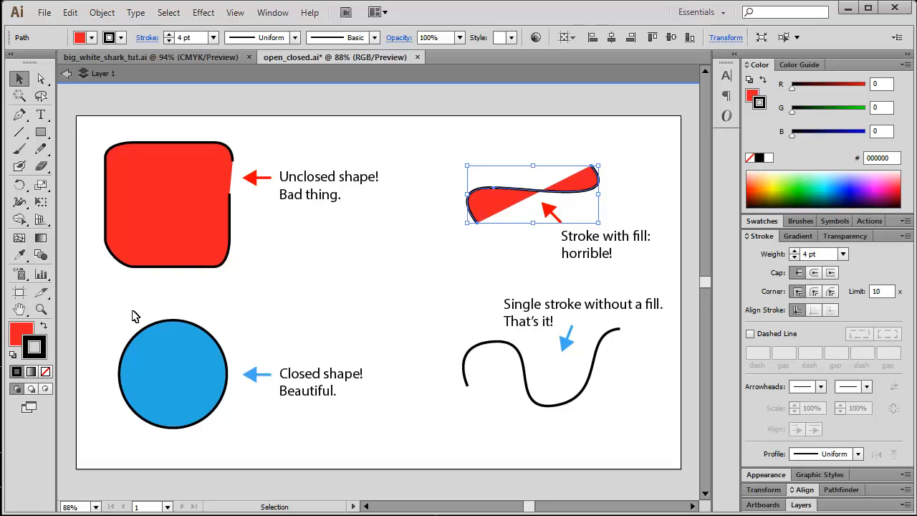
{"action": "left_click", "coordinate": [160, 324]}
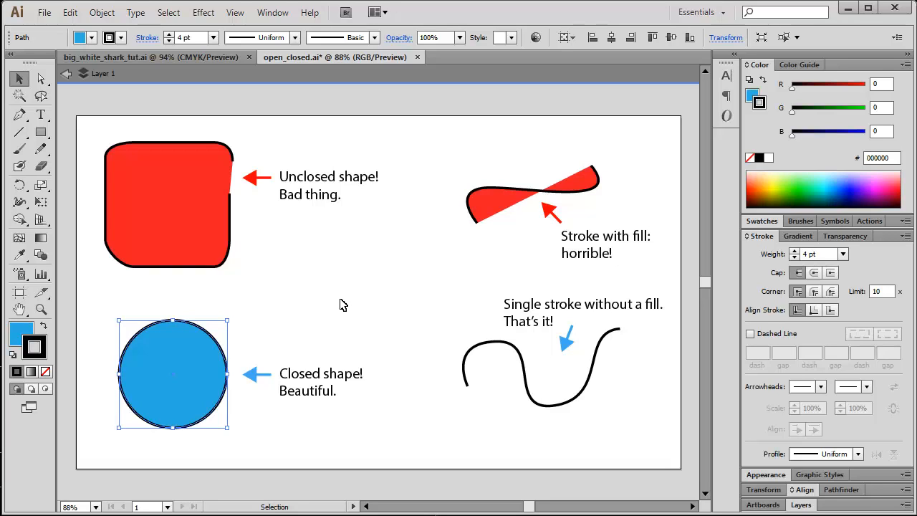
{"action": "left_click", "coordinate": [480, 339]}
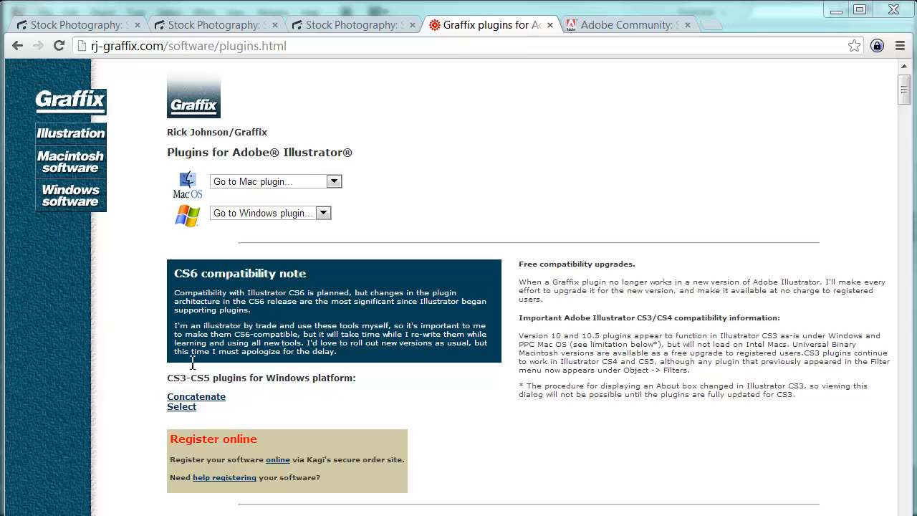
Open the Adobe forum thread about selecting open paths in Illustrator CS6 and read through its script.
{"action": "left_click", "coordinate": [648, 21]}
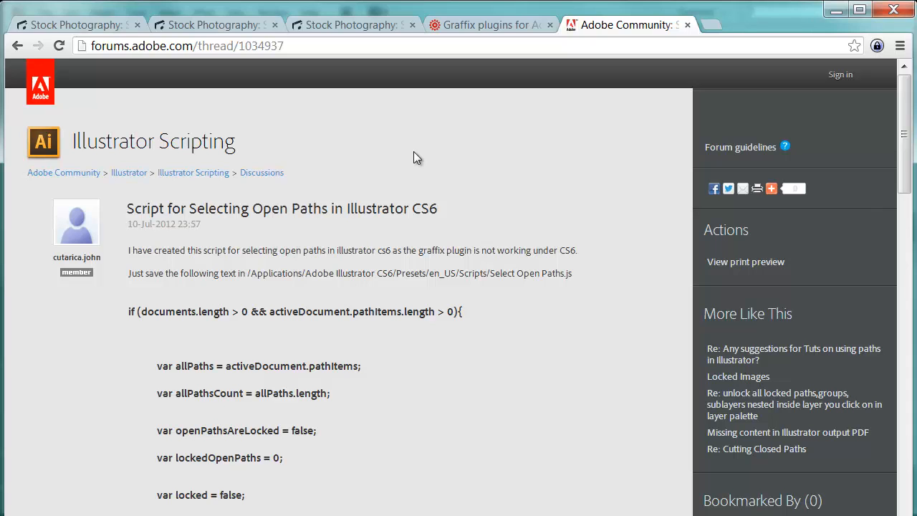
{"action": "scroll", "coordinate": [265, 348], "scroll_direction": "down", "scroll_amount": 5}
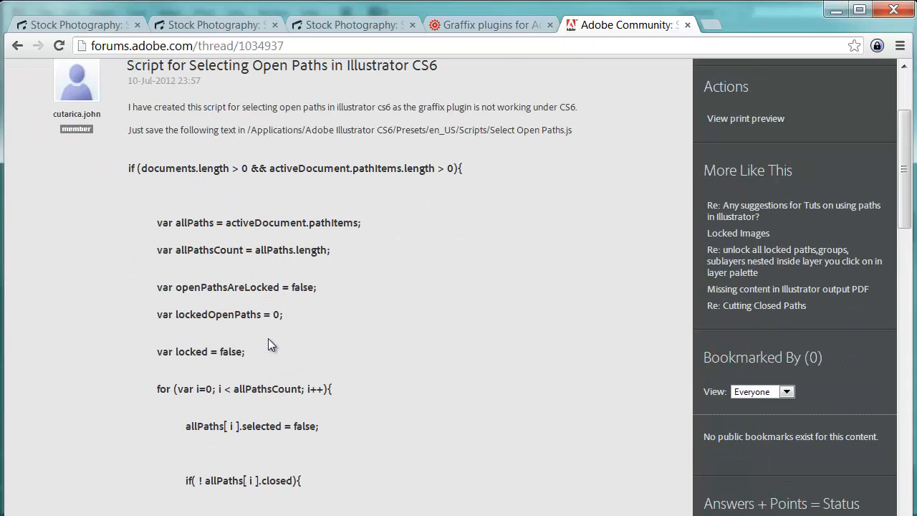
{"action": "scroll", "coordinate": [271, 342], "scroll_direction": "down", "scroll_amount": 2}
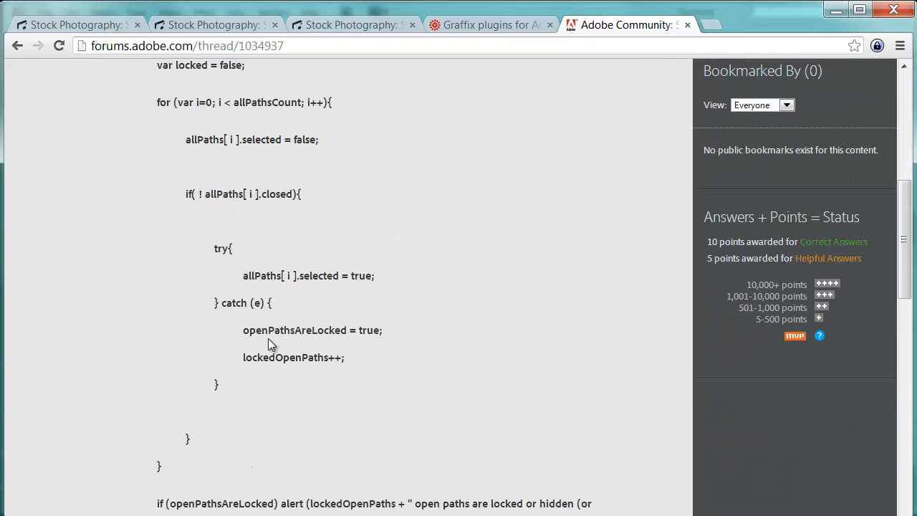
{"action": "scroll", "coordinate": [268, 345], "scroll_direction": "down", "scroll_amount": 1}
{"action": "scroll", "coordinate": [268, 345], "scroll_direction": "up", "scroll_amount": 5}
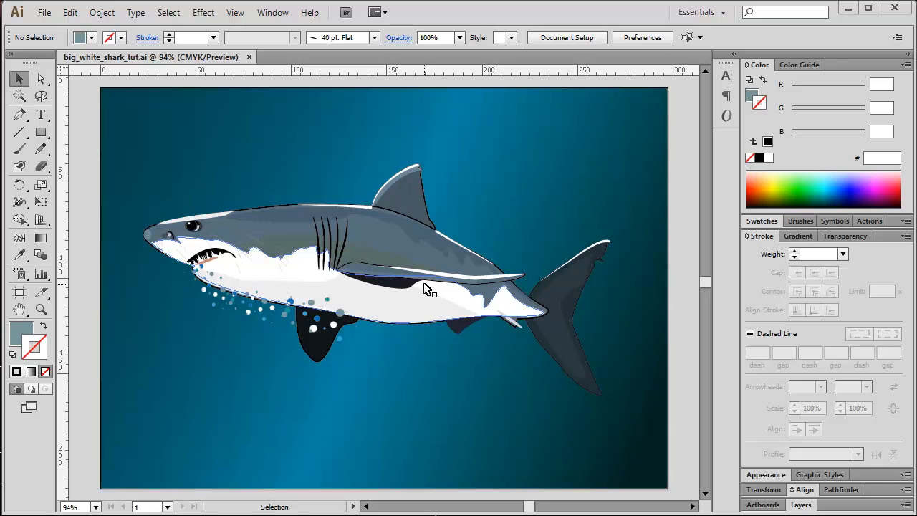
Look up the application folder path in Illustrator's system information and close the dialog.
{"action": "left_click", "coordinate": [310, 14]}
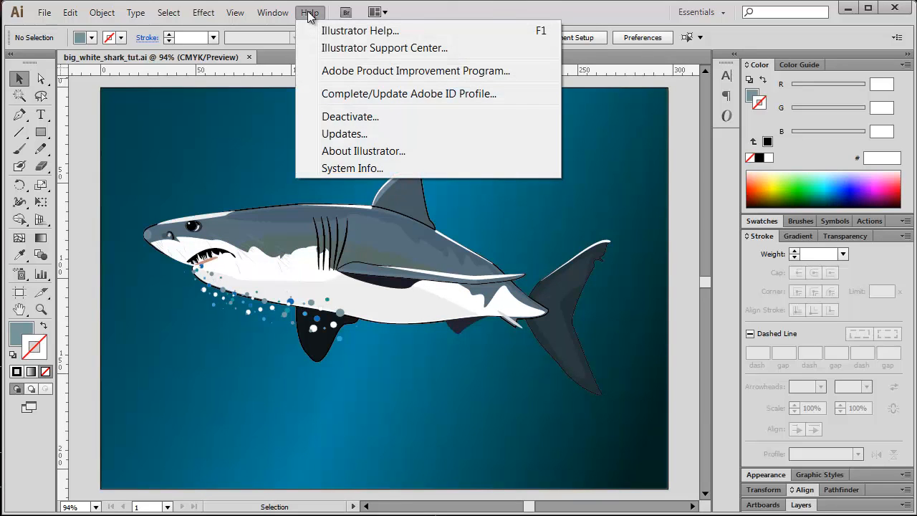
{"action": "left_click", "coordinate": [352, 168]}
{"action": "left_click", "coordinate": [353, 168]}
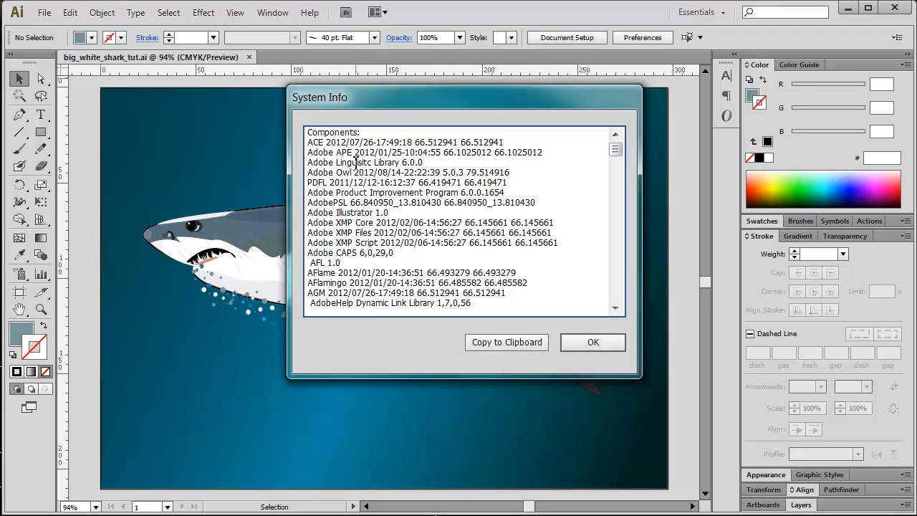
{"action": "scroll", "coordinate": [356, 162], "scroll_direction": "down", "scroll_amount": 7}
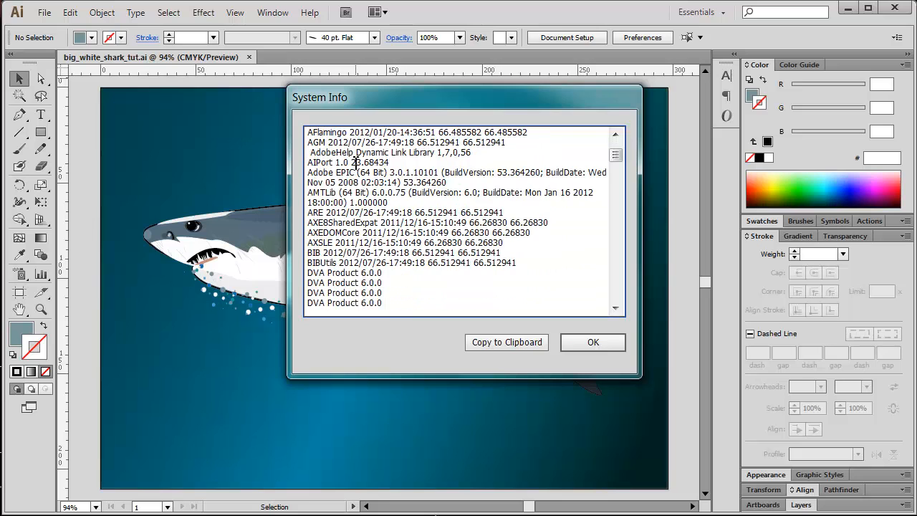
{"action": "scroll", "coordinate": [356, 162], "scroll_direction": "down", "scroll_amount": 15}
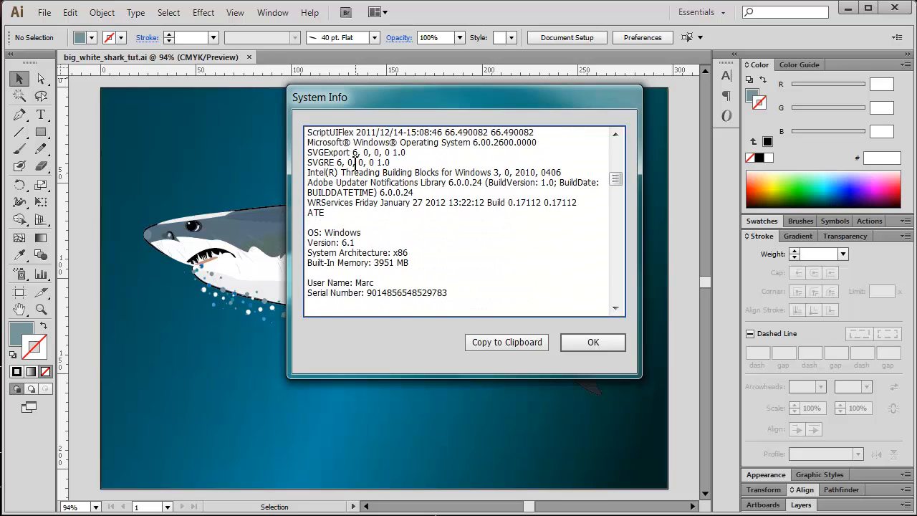
{"action": "scroll", "coordinate": [355, 163], "scroll_direction": "down", "scroll_amount": 1}
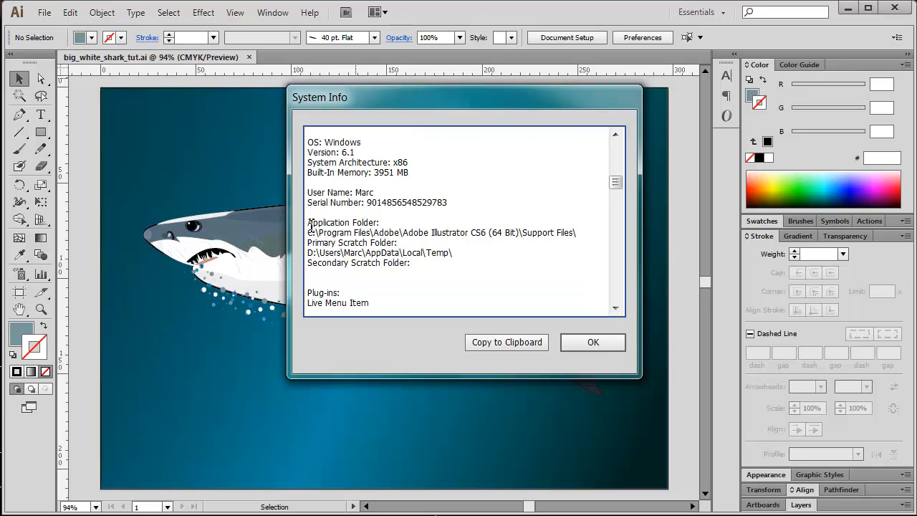
{"action": "left_click_drag", "start_coordinate": [311, 224], "coordinate": [377, 222]}
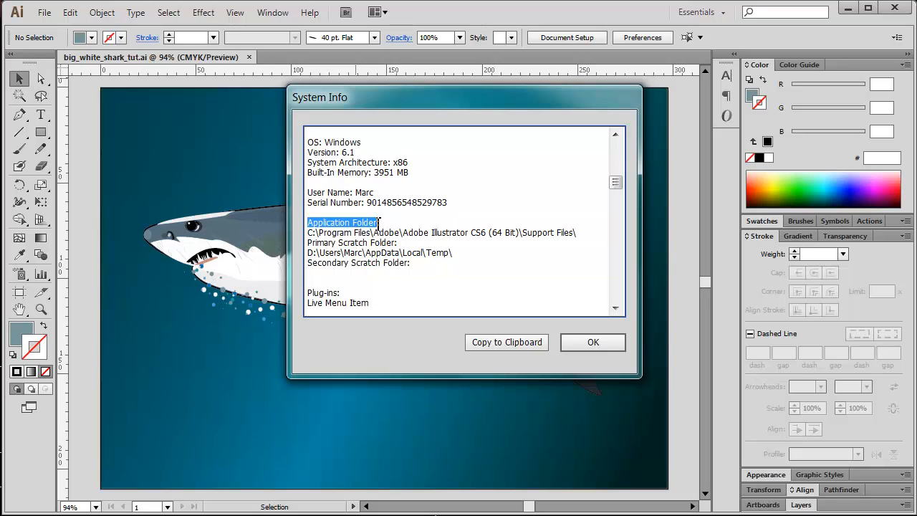
{"action": "left_click", "coordinate": [311, 238]}
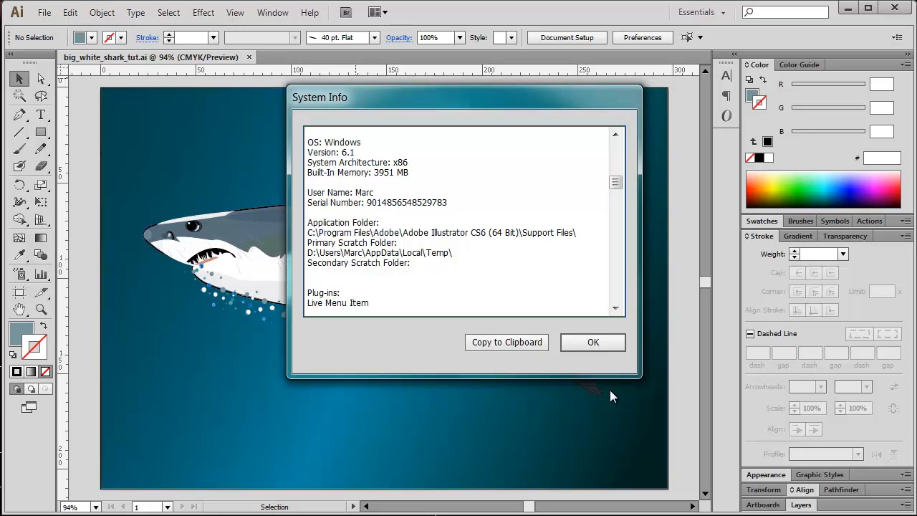
{"action": "left_click", "coordinate": [594, 341]}
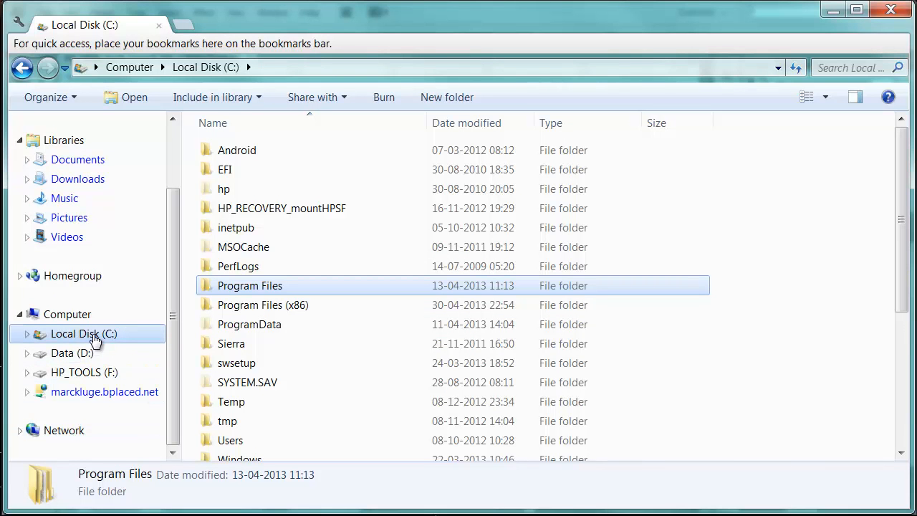
Open the Scripts folder under Program Files\Adobe\Adobe Illustrator CS6 (64 Bit)\Presets\en_GB on the C: drive.
{"action": "double_click", "coordinate": [248, 286]}
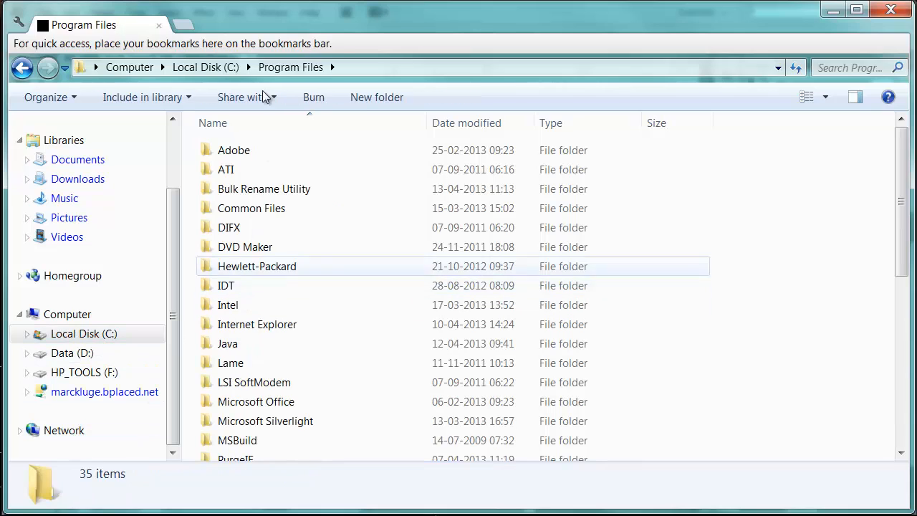
{"action": "double_click", "coordinate": [233, 150]}
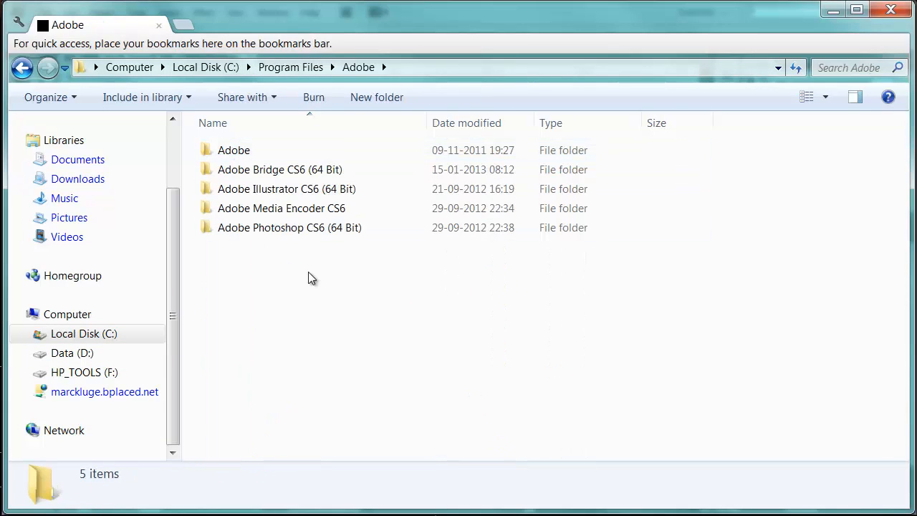
{"action": "double_click", "coordinate": [290, 189]}
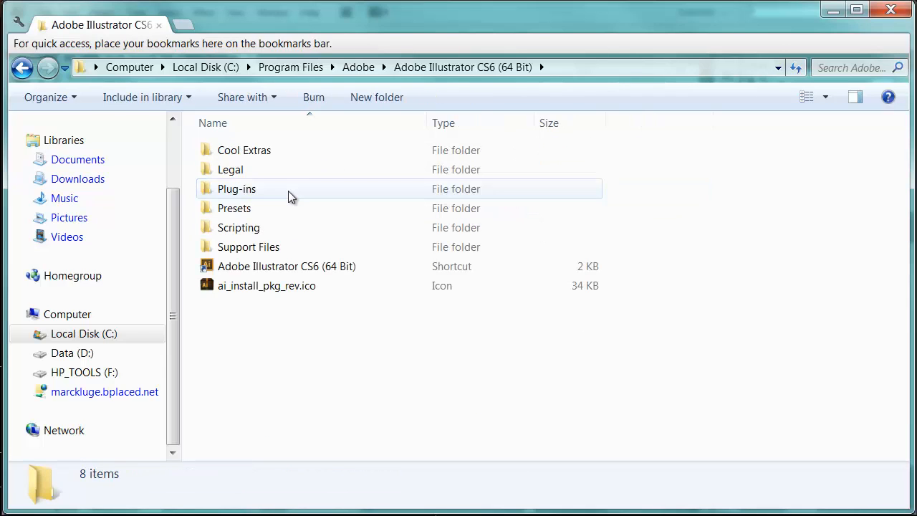
{"action": "double_click", "coordinate": [236, 213]}
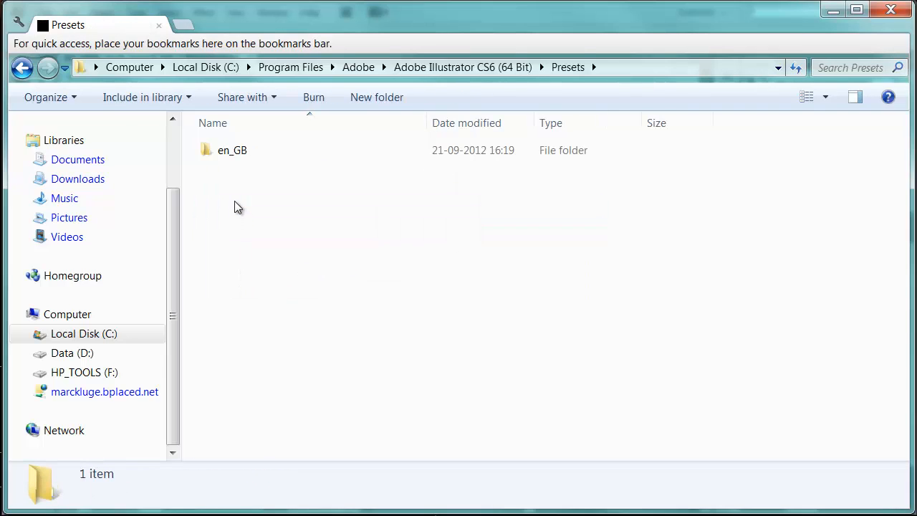
{"action": "double_click", "coordinate": [220, 155]}
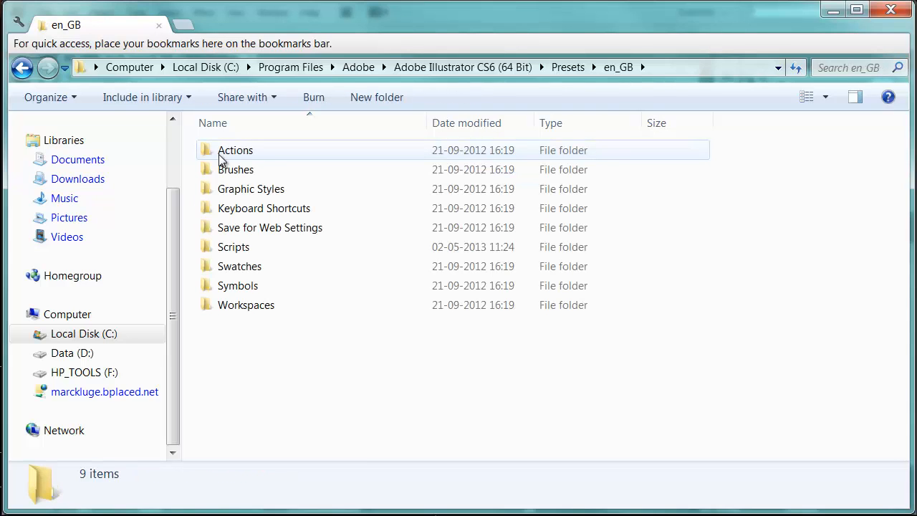
{"action": "double_click", "coordinate": [223, 251]}
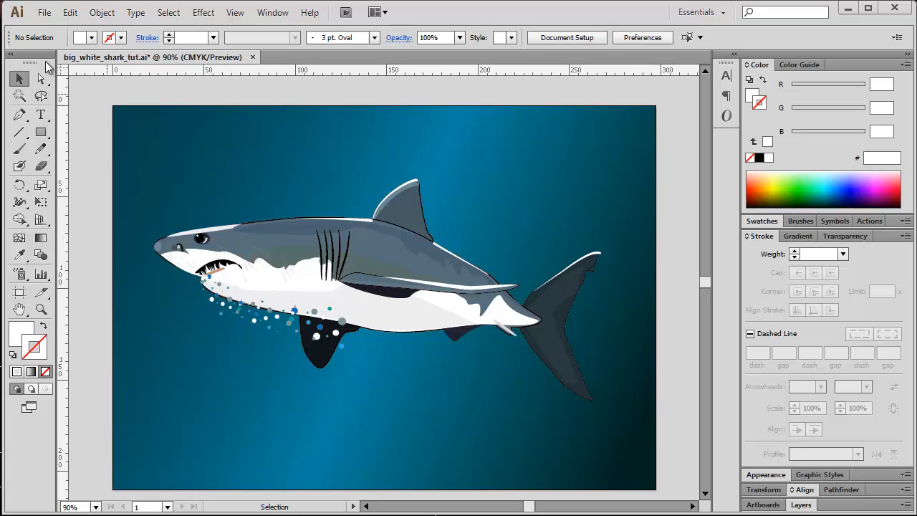
In Illustrator, run the Select Open Paths script on the shark illustration.
{"action": "left_click", "coordinate": [46, 16]}
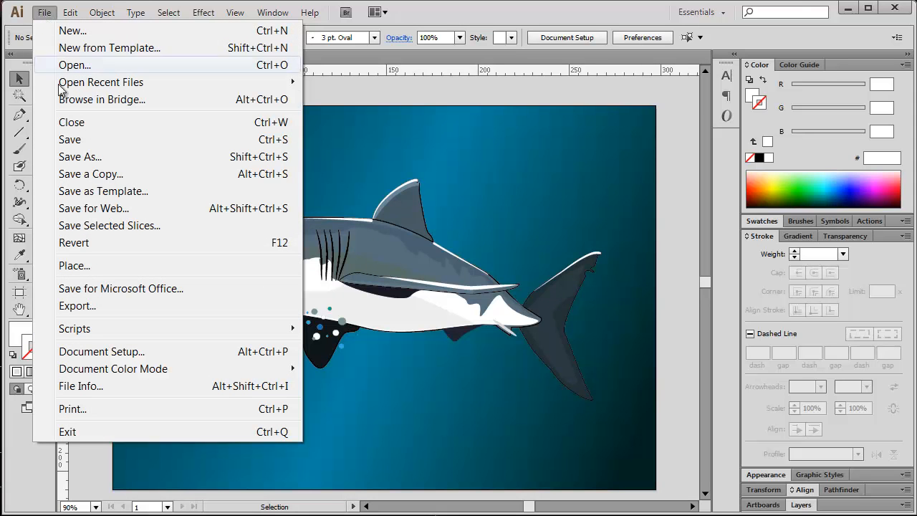
{"action": "mouse_move", "coordinate": [76, 333]}
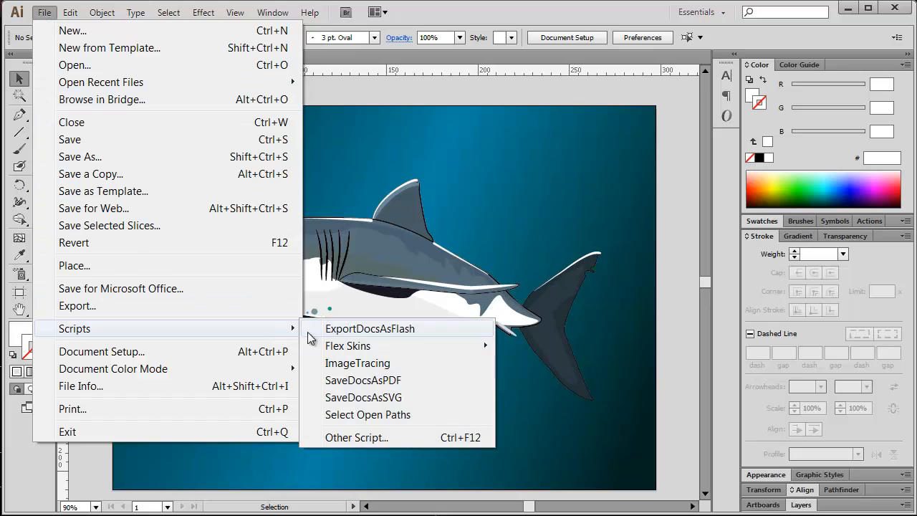
{"action": "left_click", "coordinate": [361, 416]}
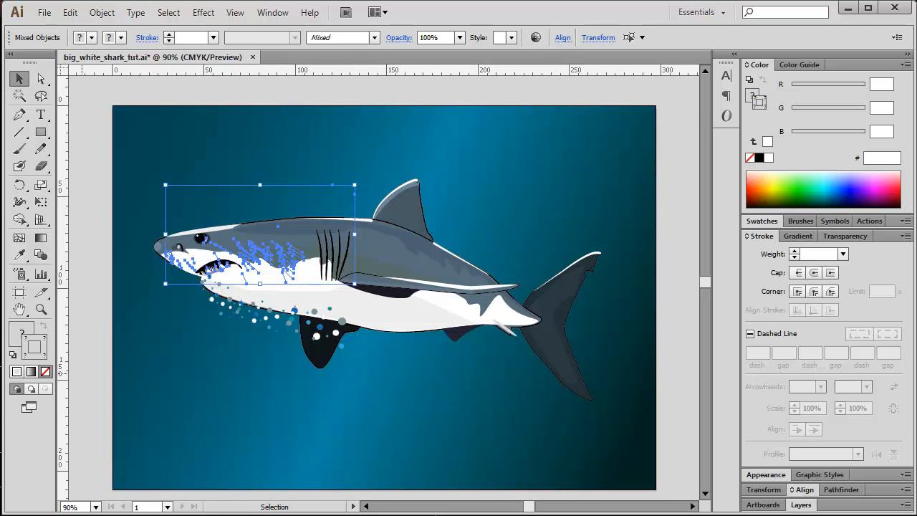
Isolate the white open teeth path in the shark's mouth and deselect it.
{"action": "left_click", "coordinate": [41, 308]}
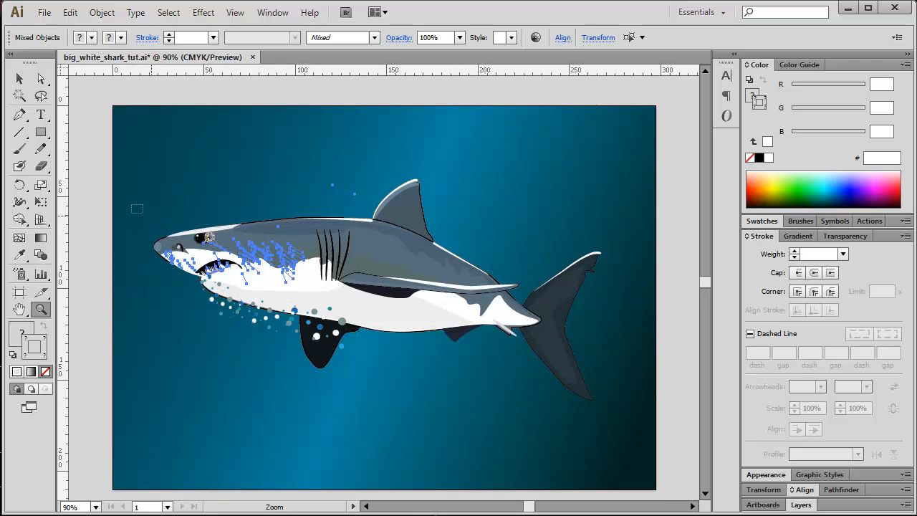
{"action": "left_click_drag", "start_coordinate": [130, 204], "coordinate": [377, 312]}
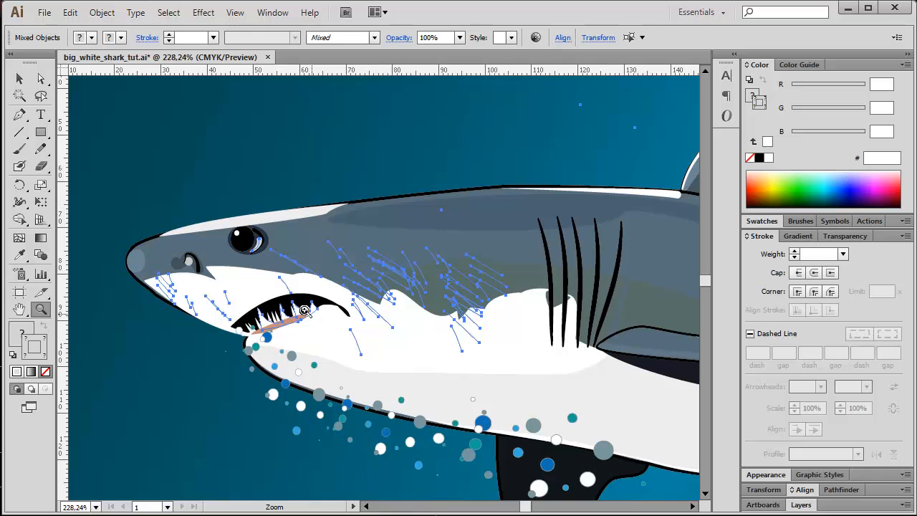
{"action": "left_click_drag", "start_coordinate": [243, 296], "coordinate": [338, 345]}
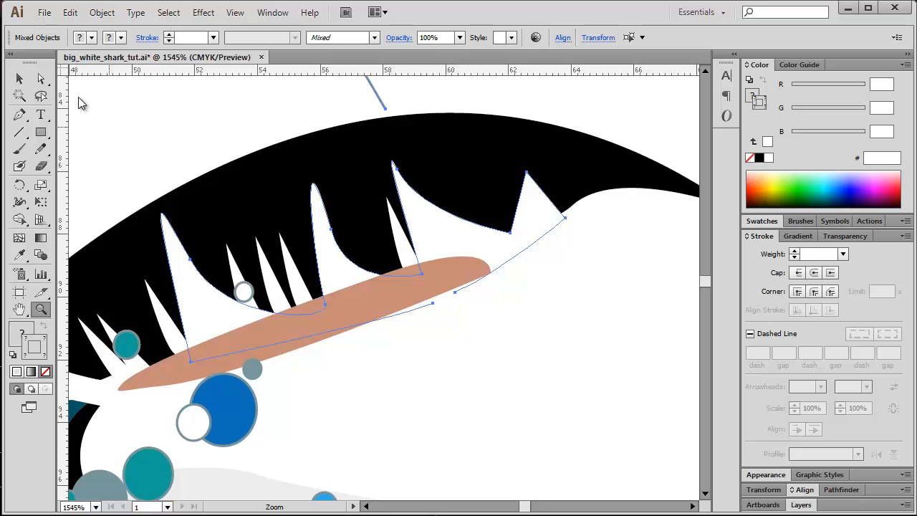
{"action": "left_click", "coordinate": [19, 79]}
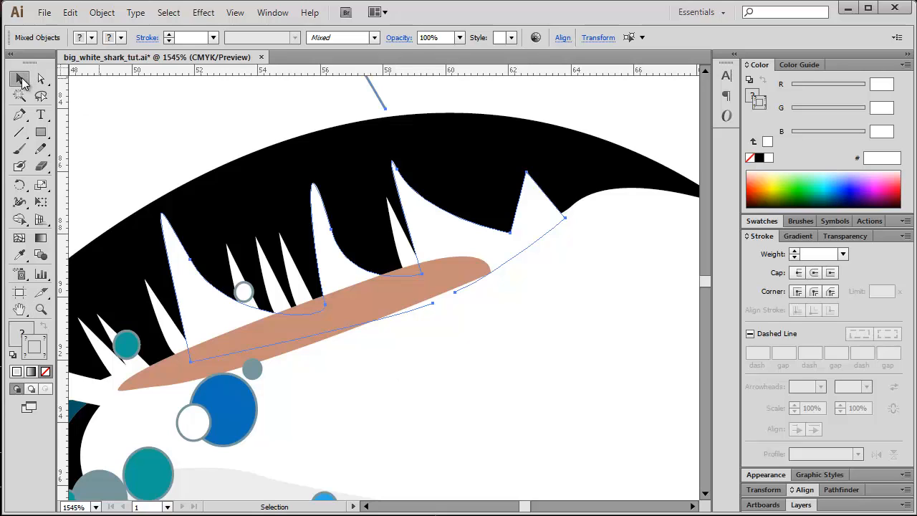
{"action": "left_click", "coordinate": [524, 364]}
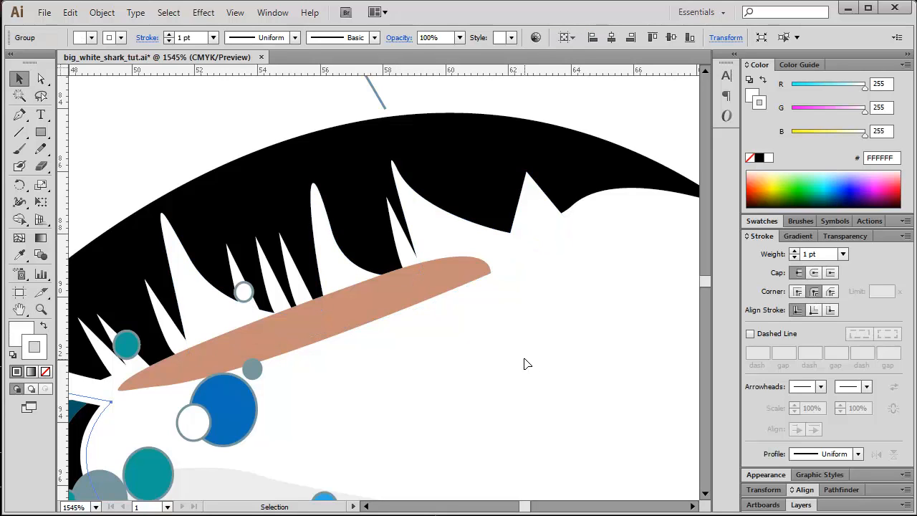
{"action": "left_click", "coordinate": [469, 244]}
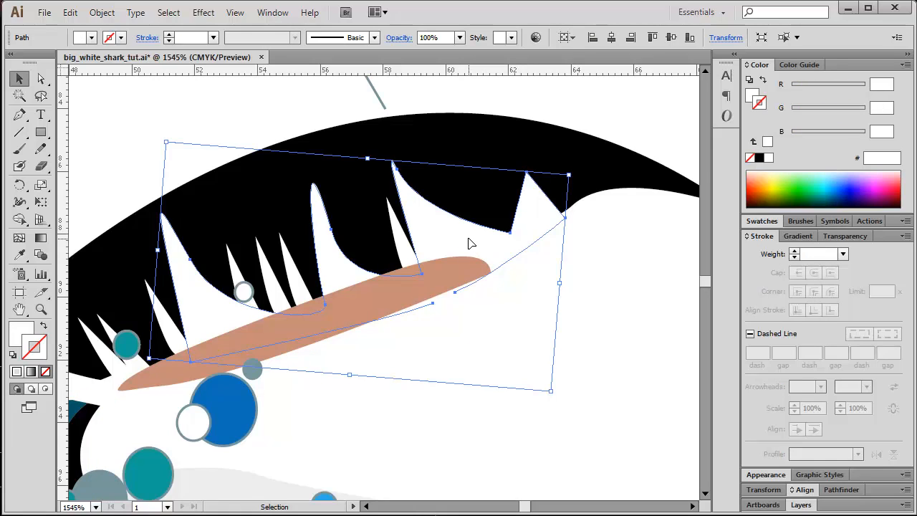
{"action": "left_click", "coordinate": [761, 39]}
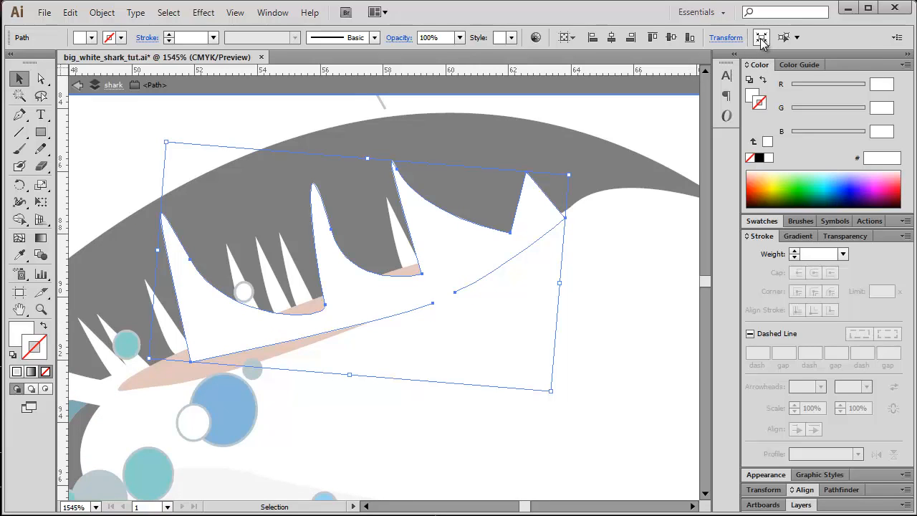
{"action": "left_click", "coordinate": [625, 284]}
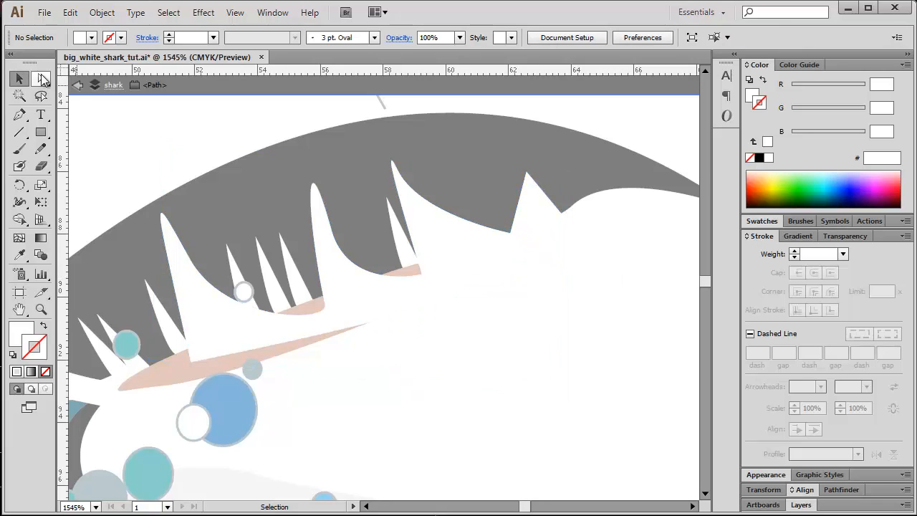
Join the two open end points along the lower edge of the teeth shape to close the path.
{"action": "left_click", "coordinate": [41, 79]}
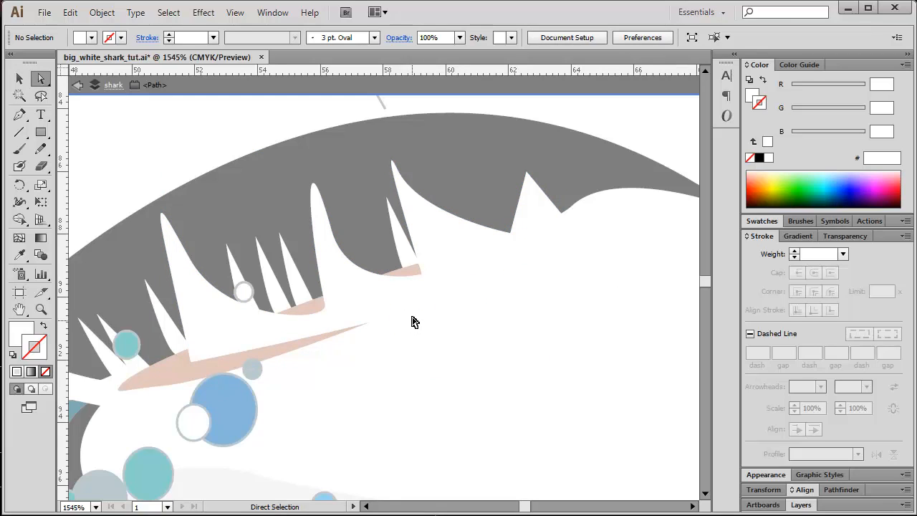
{"action": "left_click", "coordinate": [437, 307]}
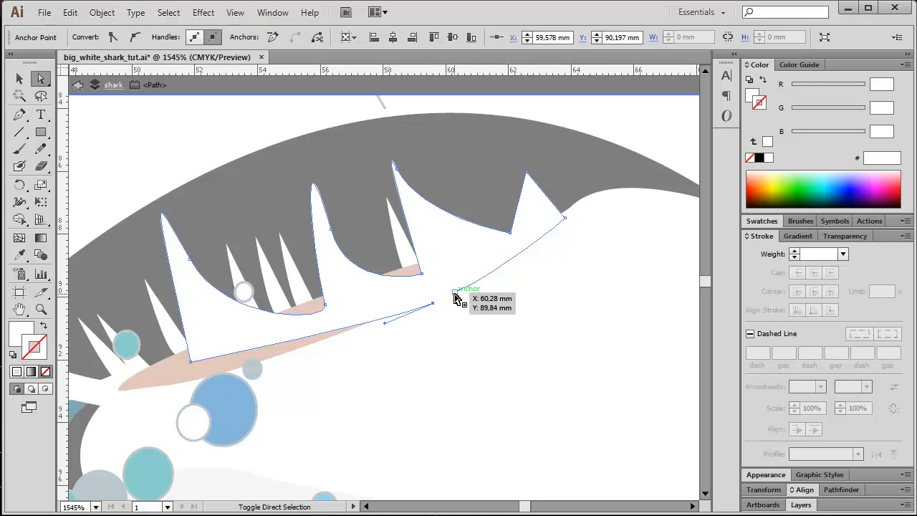
{"action": "left_click", "coordinate": [456, 293], "text": "shift"}
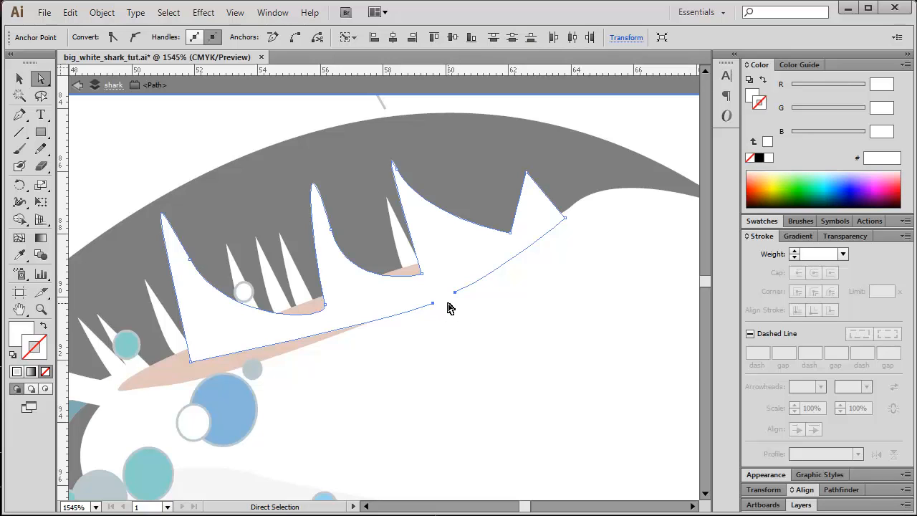
{"action": "left_click", "coordinate": [102, 15]}
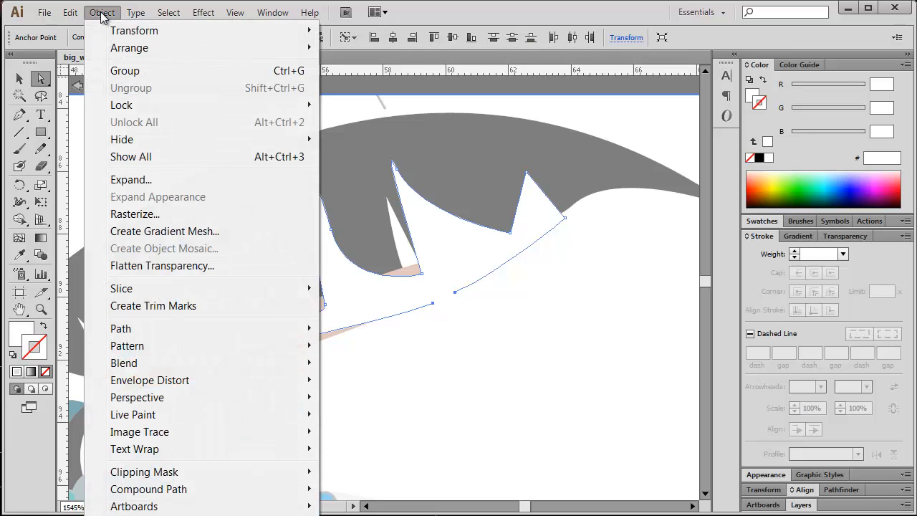
{"action": "mouse_move", "coordinate": [149, 331]}
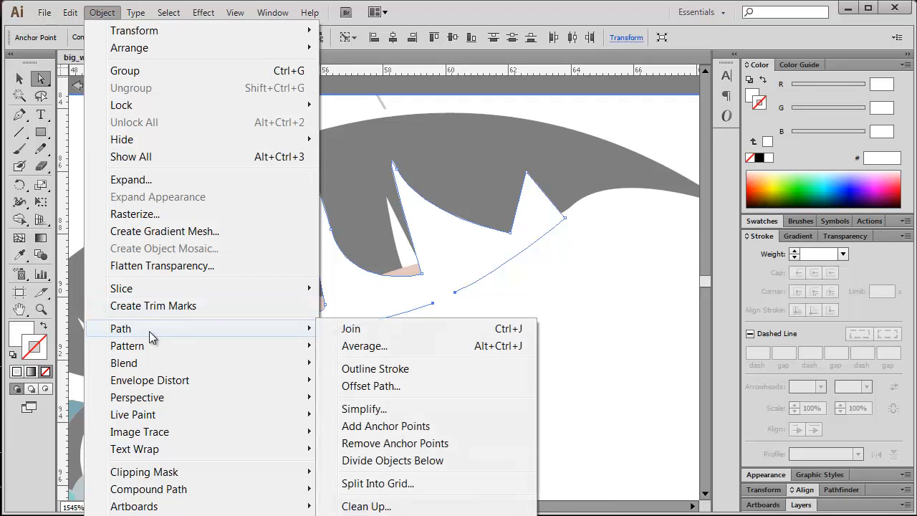
{"action": "left_click", "coordinate": [380, 331]}
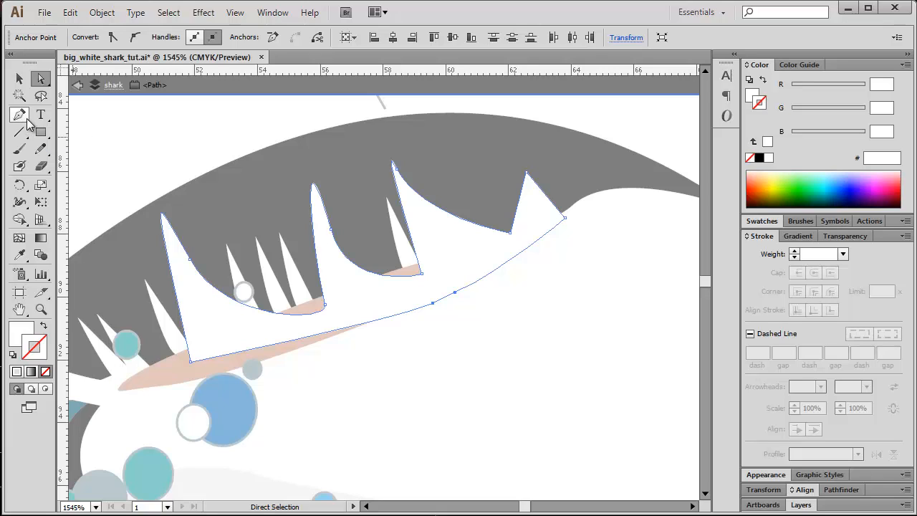
Delete the right one of the two joined anchor points from the teeth shape and leave isolation mode.
{"action": "left_click_drag", "start_coordinate": [24, 120], "coordinate": [224, 141]}
{"action": "left_click_drag", "start_coordinate": [47, 132], "coordinate": [131, 129]}
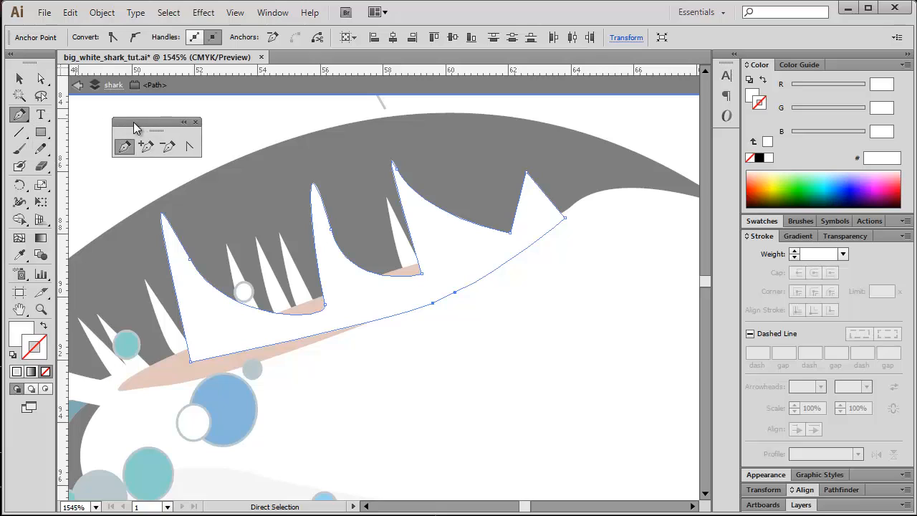
{"action": "left_click", "coordinate": [169, 147]}
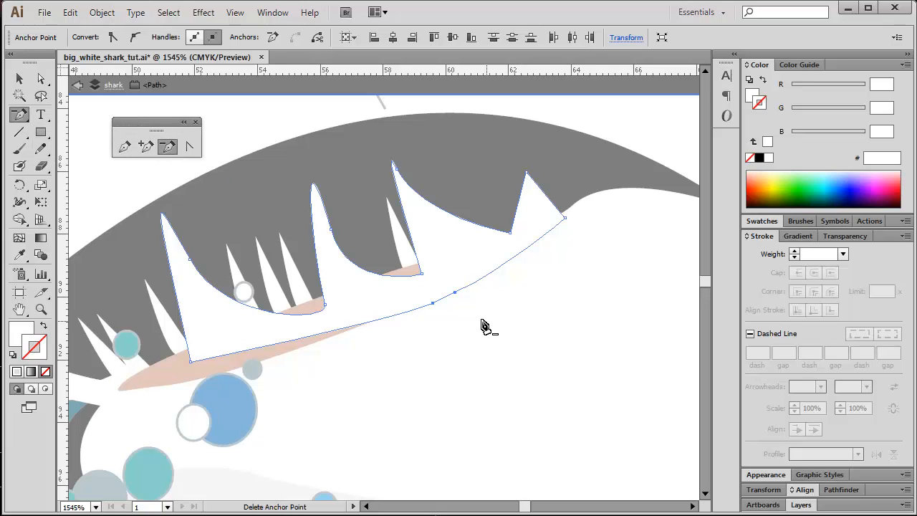
{"action": "left_click", "coordinate": [455, 293]}
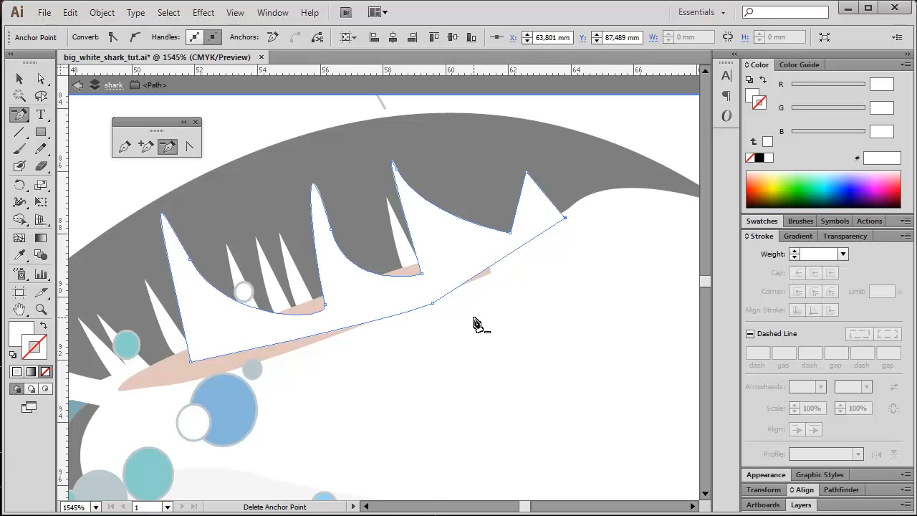
{"action": "left_click", "coordinate": [79, 87]}
{"action": "left_click", "coordinate": [79, 88]}
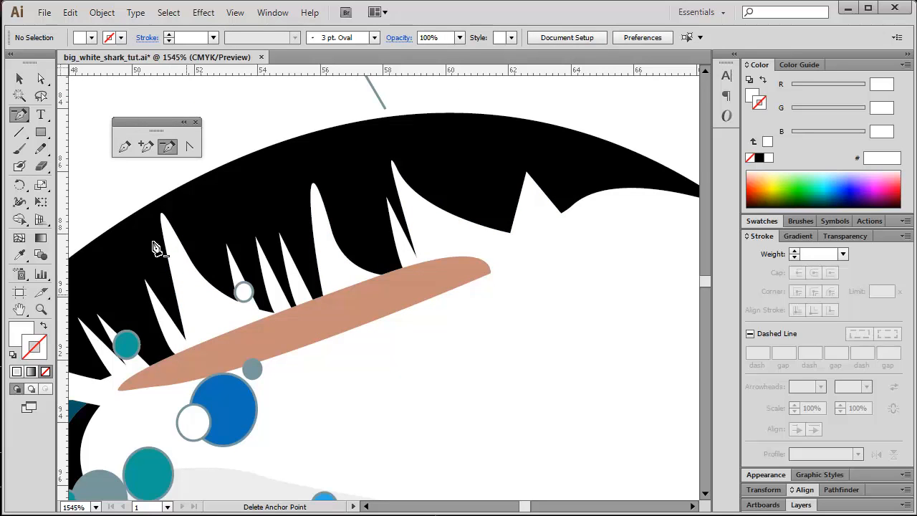
Run the Select Open Paths script again on the whole shark illustration.
{"action": "left_click", "coordinate": [19, 79]}
{"action": "left_click", "coordinate": [212, 307]}
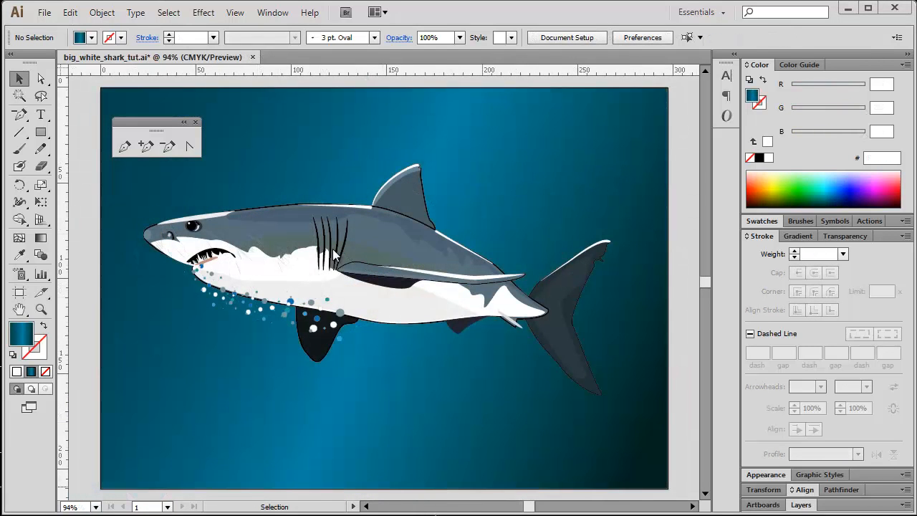
{"action": "left_click", "coordinate": [45, 13]}
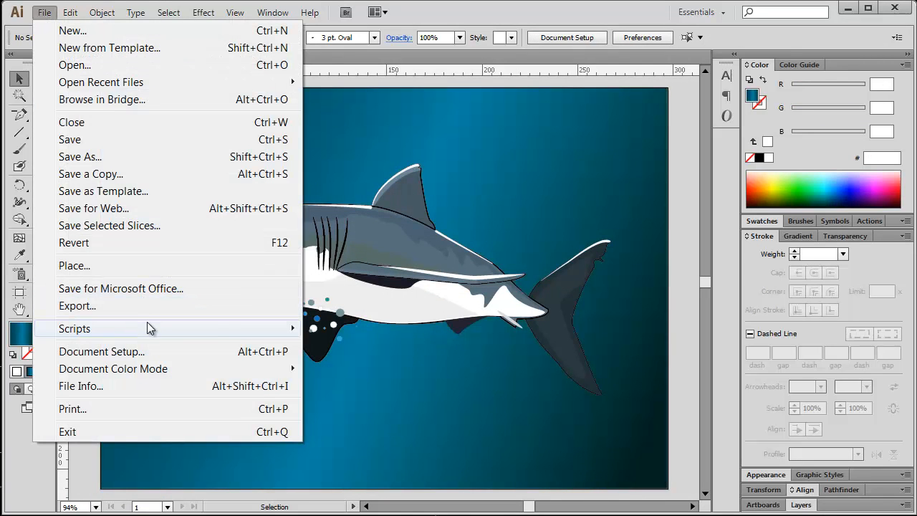
{"action": "mouse_move", "coordinate": [148, 328]}
{"action": "left_click", "coordinate": [383, 414]}
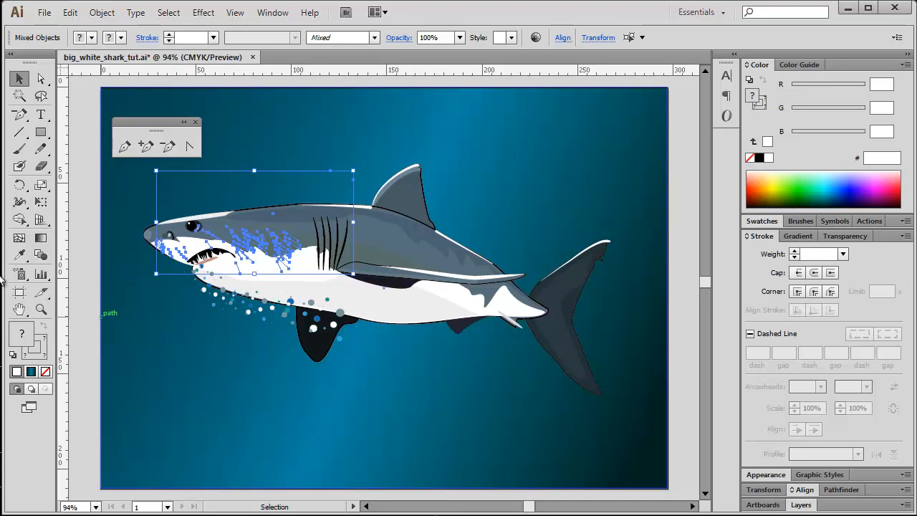
Remove the fill from the selected open paths on the shark's head, and select the blue background instead.
{"action": "left_click", "coordinate": [41, 309]}
{"action": "left_click_drag", "start_coordinate": [139, 203], "coordinate": [327, 309]}
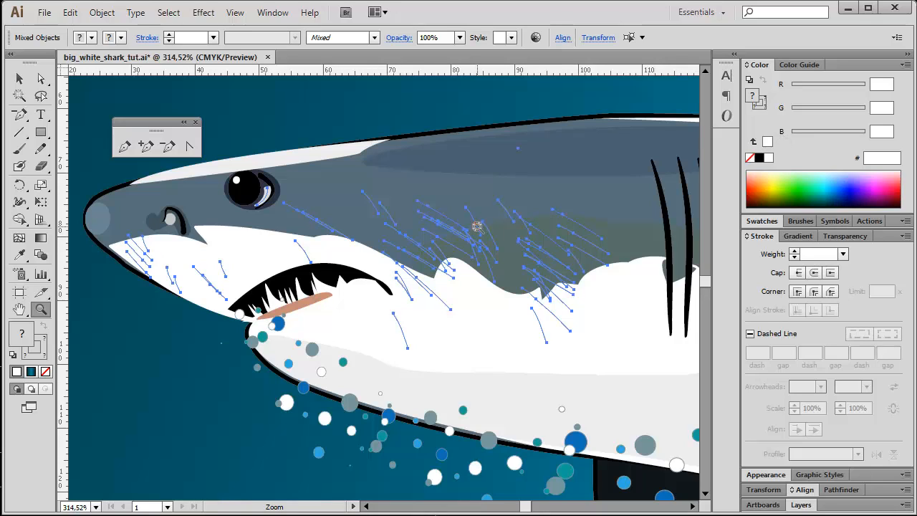
{"action": "left_click", "coordinate": [750, 159]}
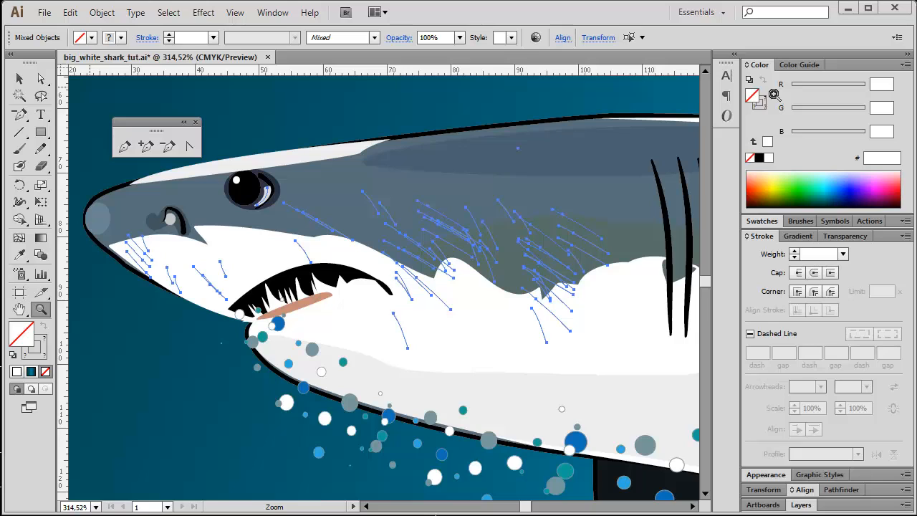
{"action": "key", "text": "ctrl"}
{"action": "left_click", "coordinate": [20, 77]}
{"action": "left_click", "coordinate": [172, 418]}
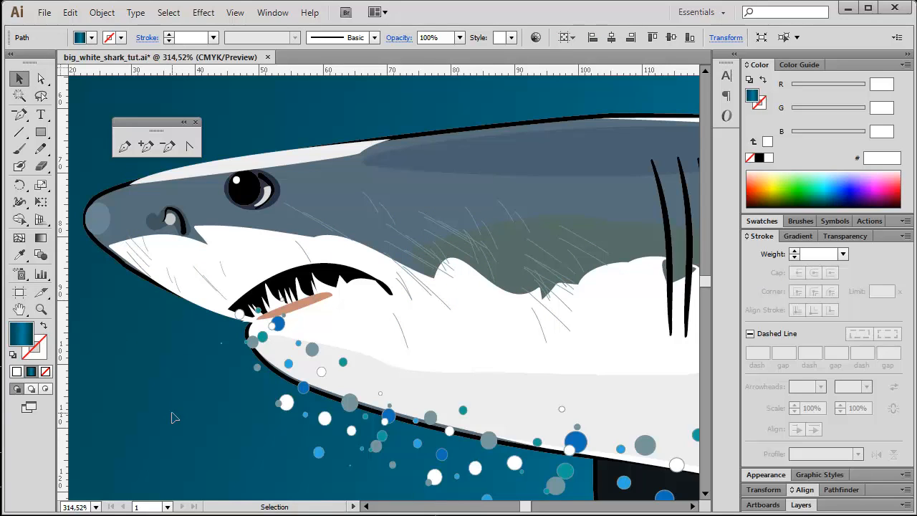
Select all brush-stroke objects in the shark illustration.
{"action": "left_click", "coordinate": [170, 14]}
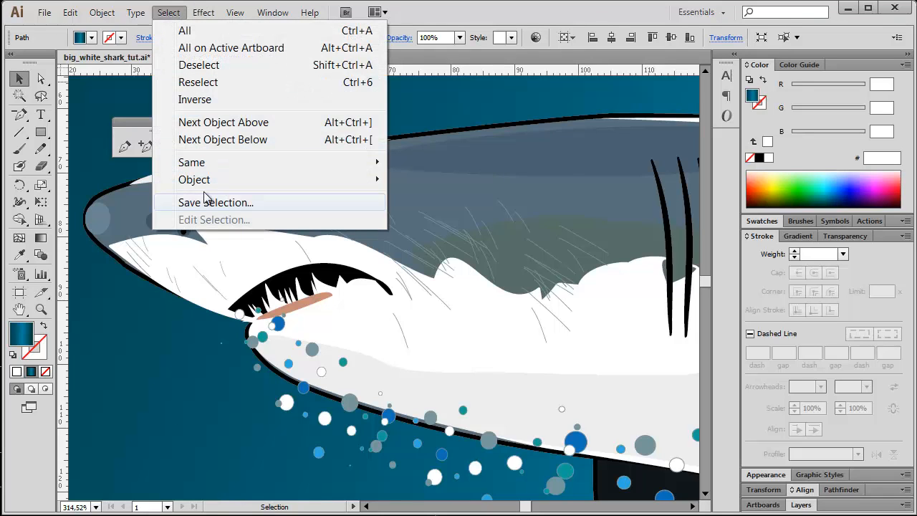
{"action": "mouse_move", "coordinate": [207, 180]}
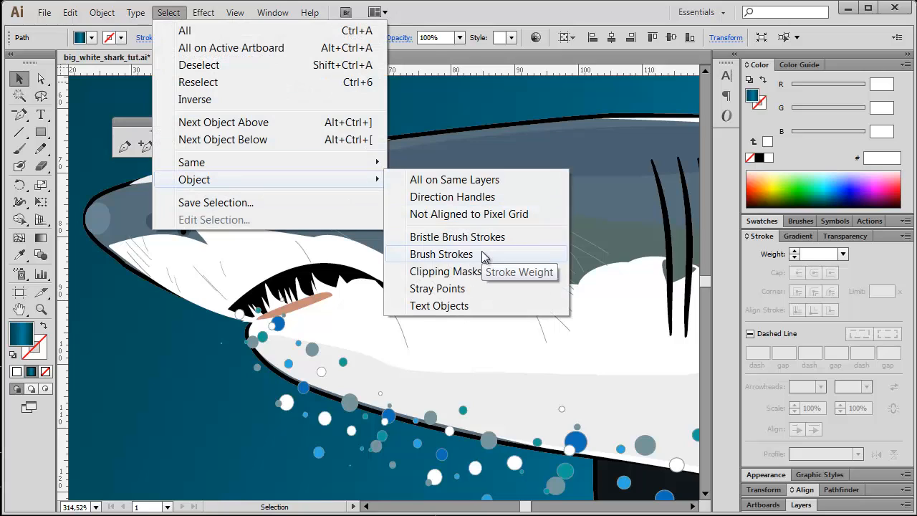
{"action": "left_click", "coordinate": [436, 254]}
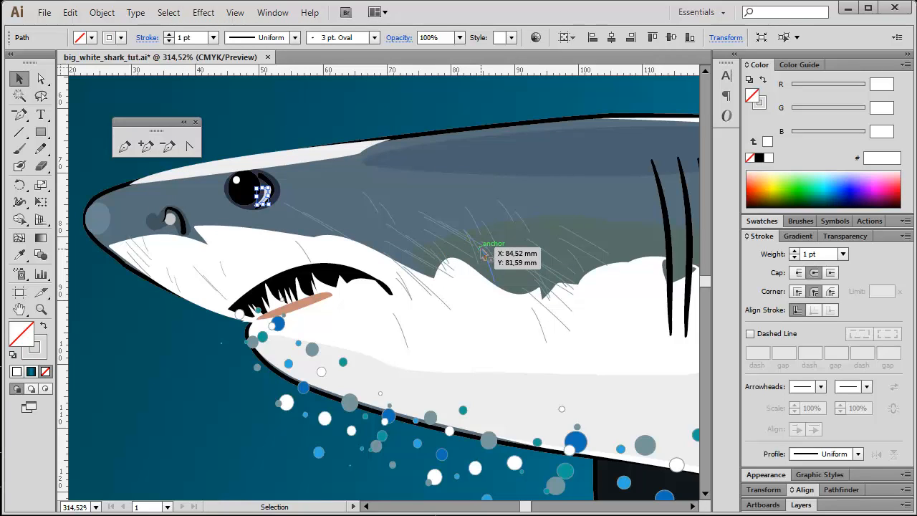
{"action": "key", "text": "ctrl+shift+a"}
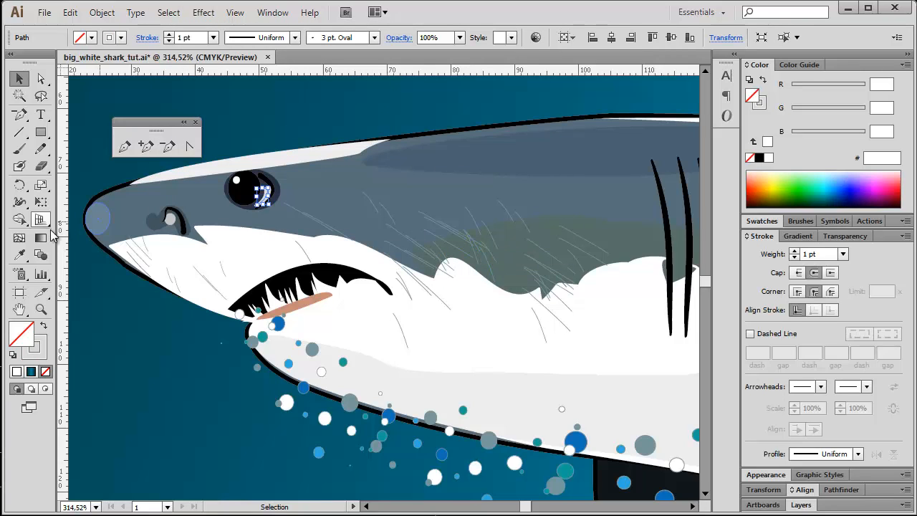
Set the black fill of the brush-stroked curved highlight in the shark's eye to None.
{"action": "left_click", "coordinate": [41, 309]}
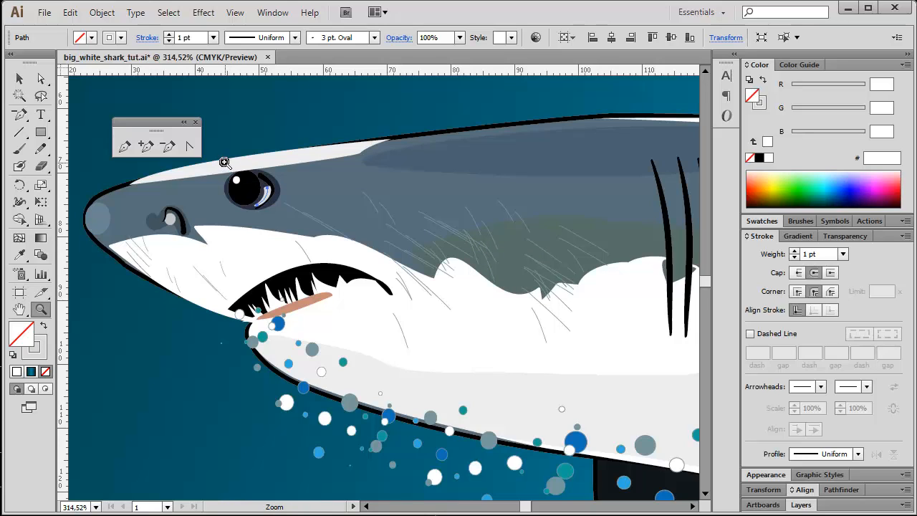
{"action": "left_click_drag", "start_coordinate": [224, 162], "coordinate": [296, 230]}
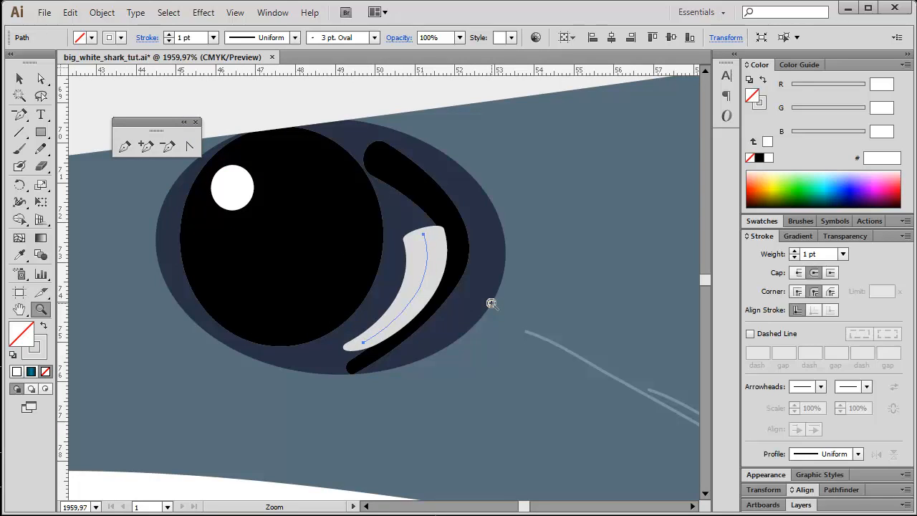
{"action": "left_click", "coordinate": [771, 476]}
{"action": "left_click", "coordinate": [772, 476]}
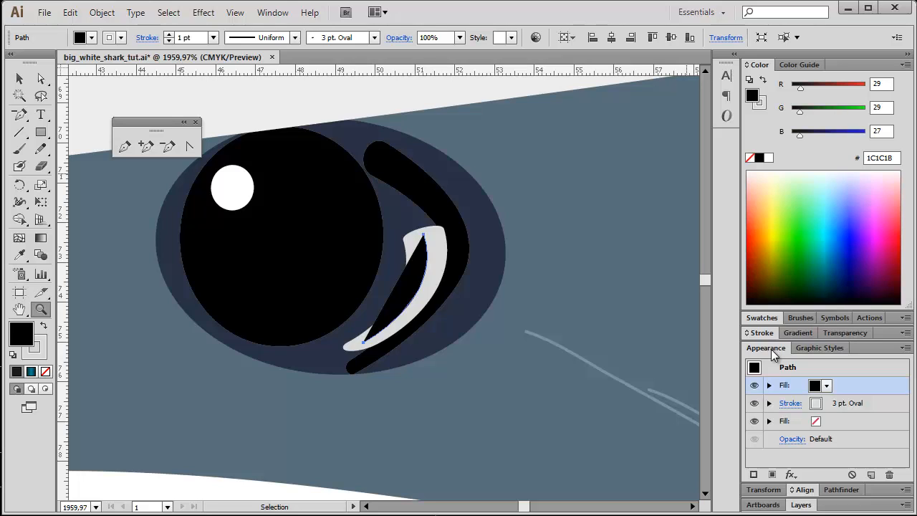
{"action": "left_click", "coordinate": [827, 387]}
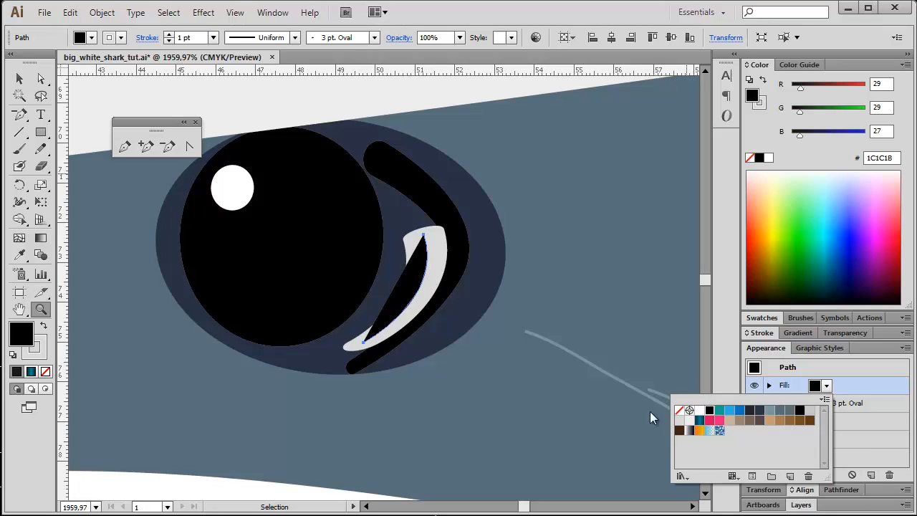
{"action": "left_click", "coordinate": [679, 410]}
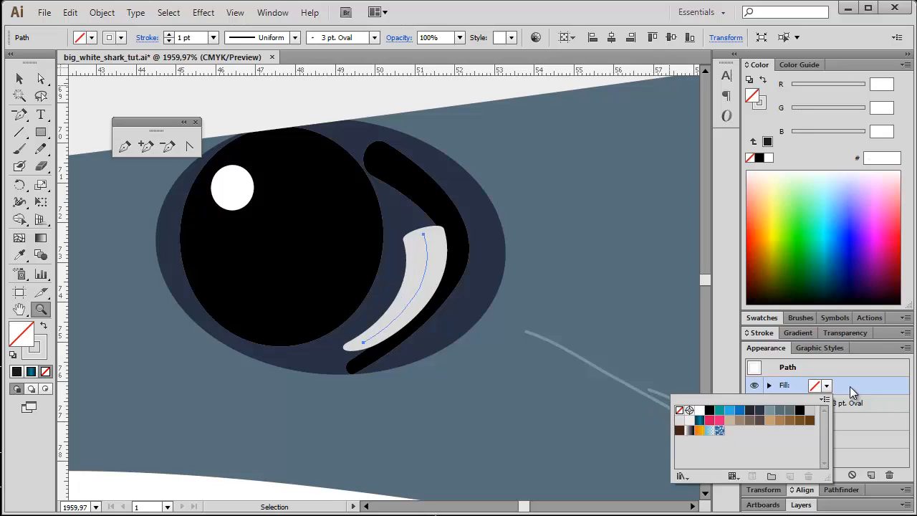
{"action": "left_click", "coordinate": [883, 406]}
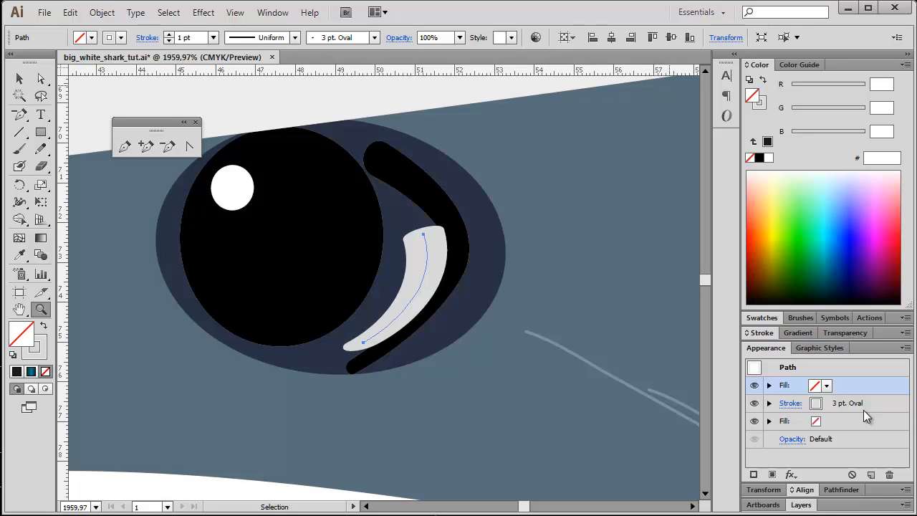
Convert the eye highlight's brush stroke into a filled shape with Outline Stroke.
{"action": "left_click", "coordinate": [107, 16]}
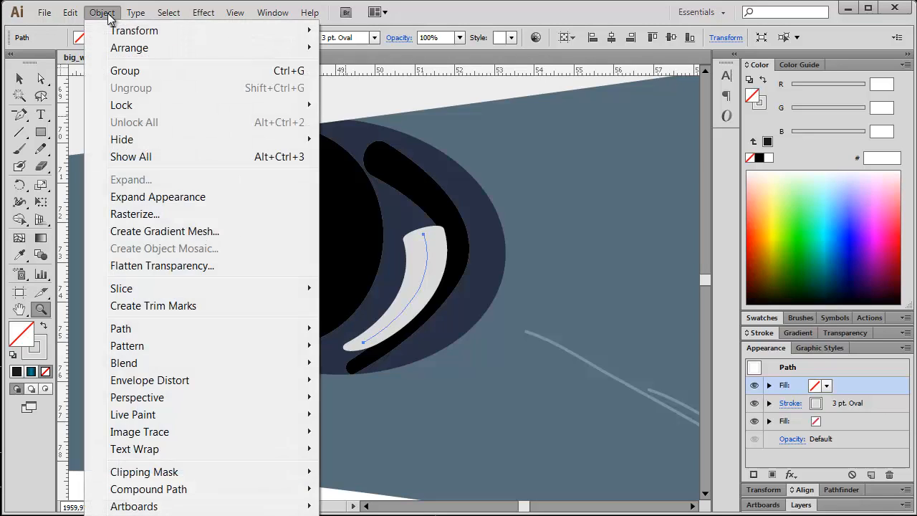
{"action": "mouse_move", "coordinate": [139, 329]}
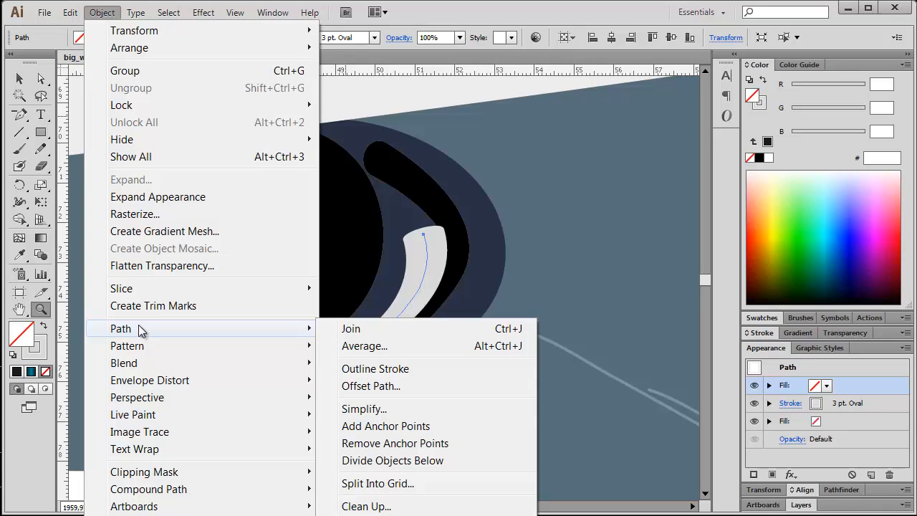
{"action": "left_click", "coordinate": [351, 369]}
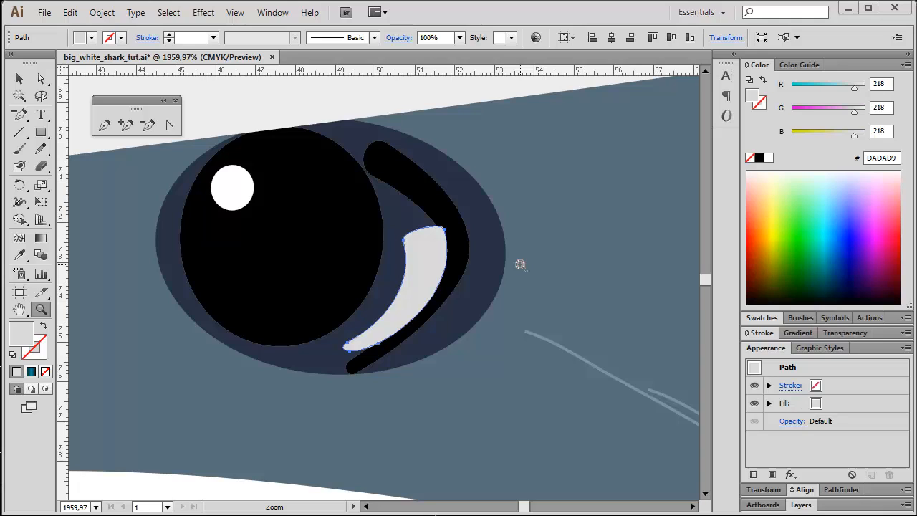
Apply a Drop Shadow to the dark blue eye ellipse with Multiply mode, 75% opacity, 2,47 mm offsets and 1,76 mm blur.
{"action": "left_click", "coordinate": [21, 82]}
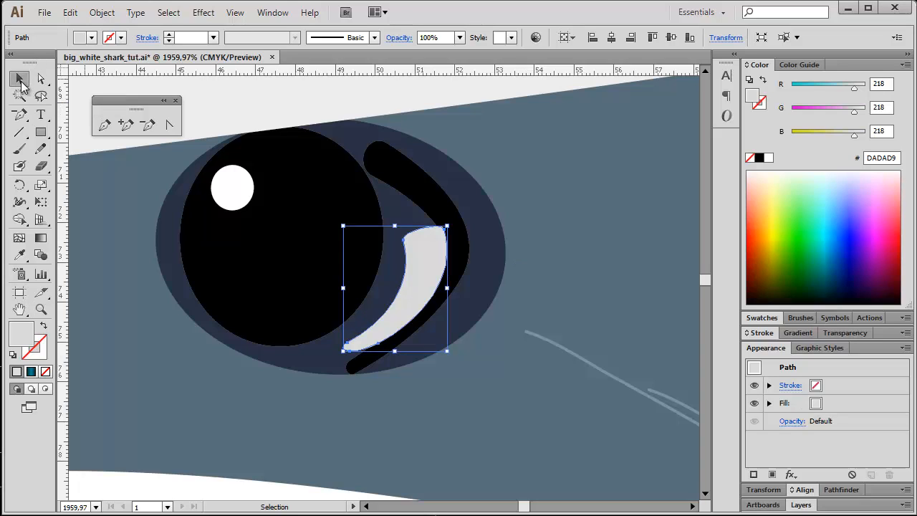
{"action": "left_click", "coordinate": [487, 253]}
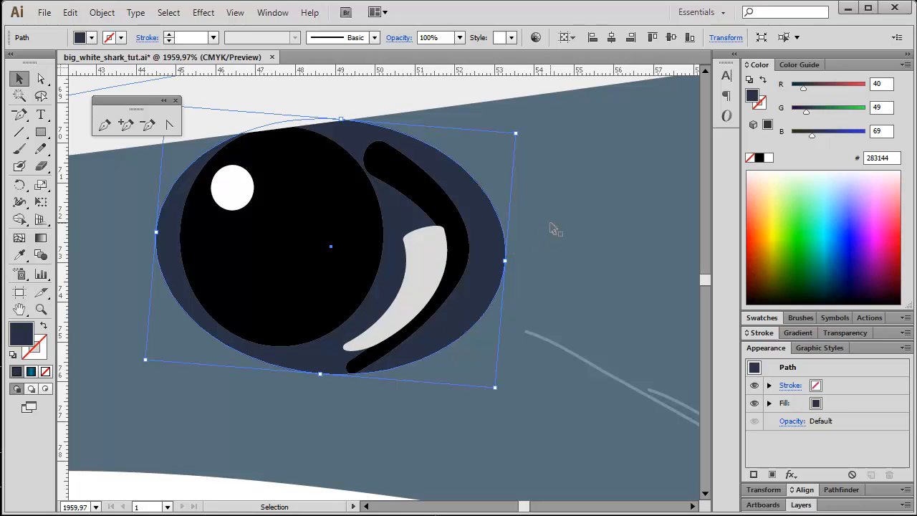
{"action": "left_click", "coordinate": [203, 15]}
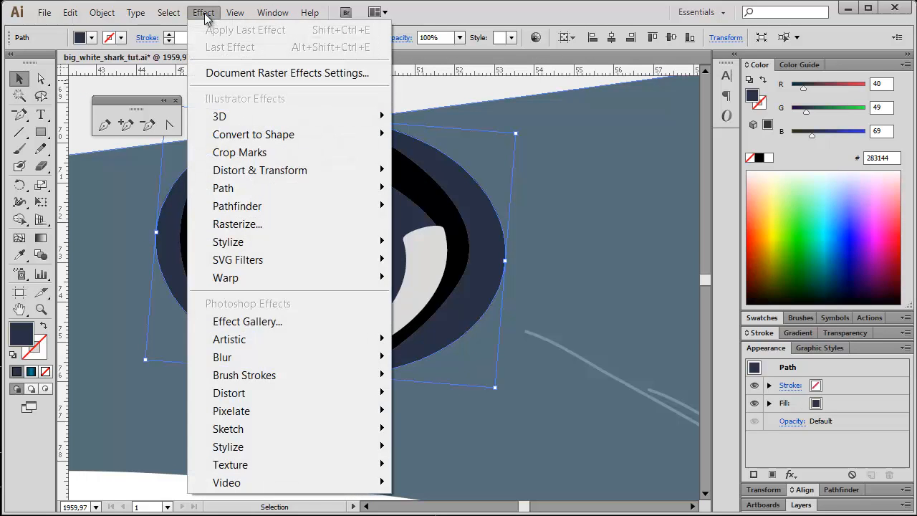
{"action": "mouse_move", "coordinate": [272, 241]}
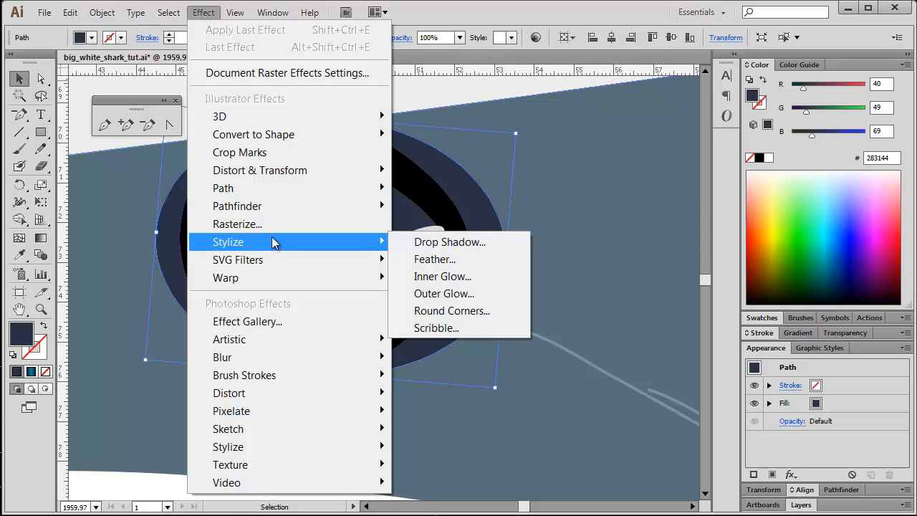
{"action": "left_click", "coordinate": [436, 241]}
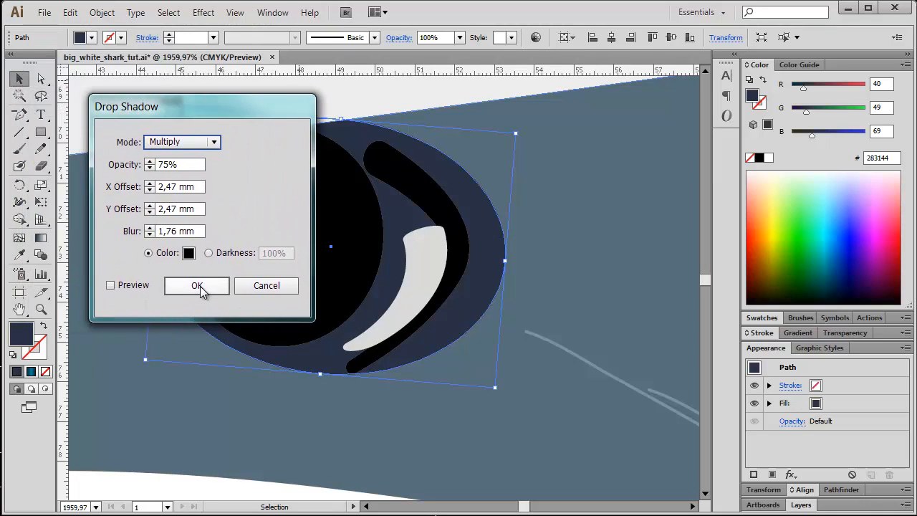
{"action": "left_click", "coordinate": [197, 285]}
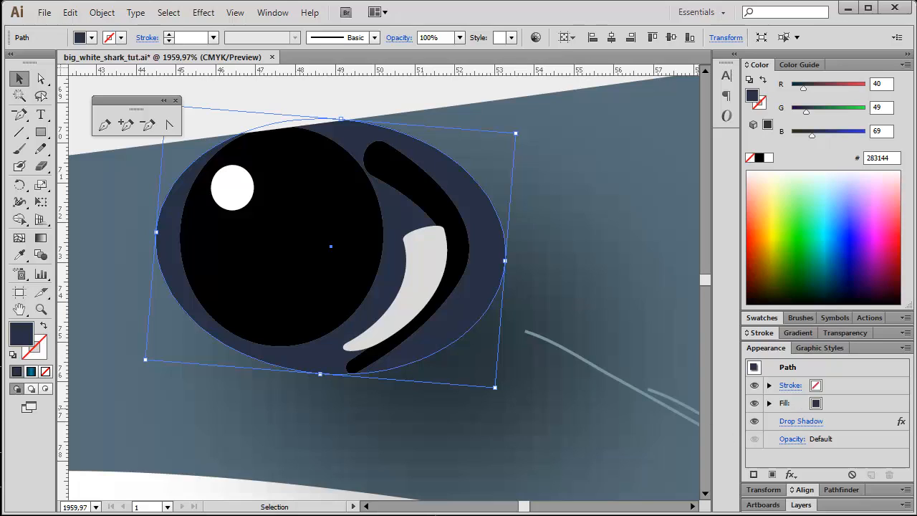
Locate the dark blue eye ellipse's path in the shark layer and delete its Drop Shadow effect.
{"action": "left_click", "coordinate": [802, 505]}
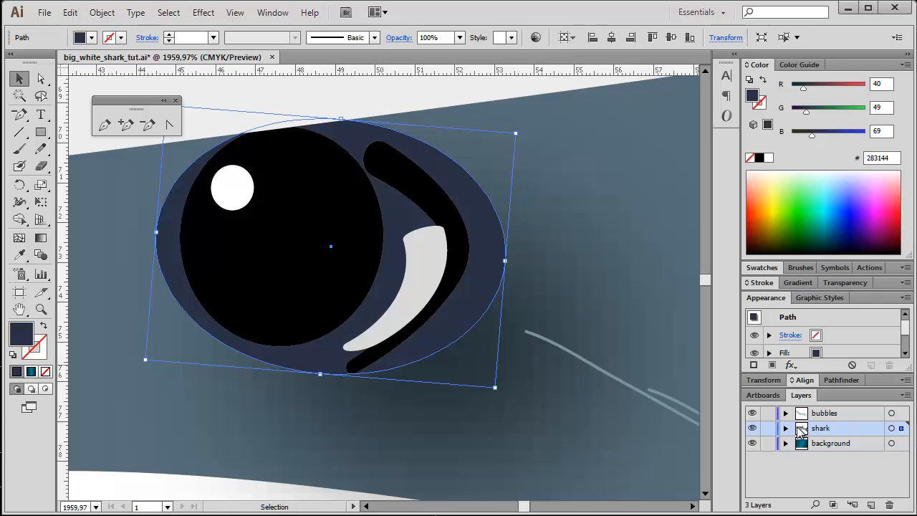
{"action": "left_click", "coordinate": [787, 429]}
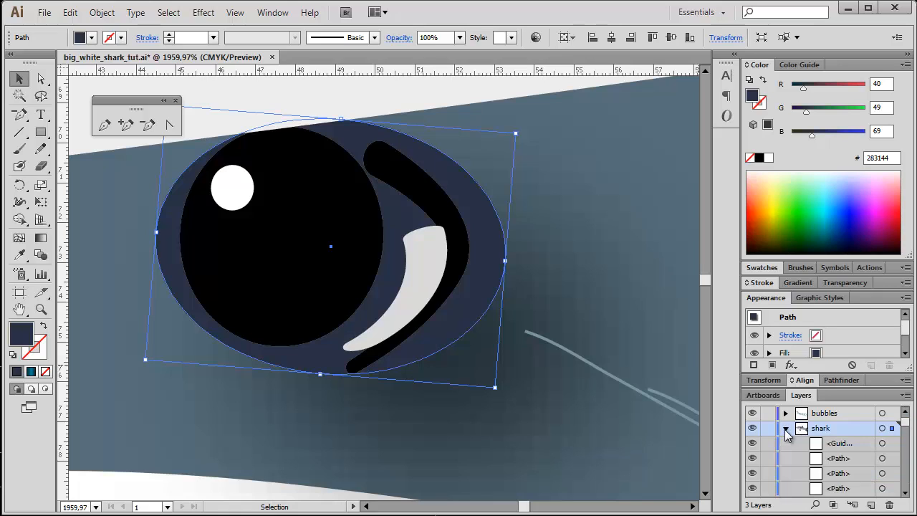
{"action": "left_click_drag", "start_coordinate": [908, 431], "coordinate": [908, 459]}
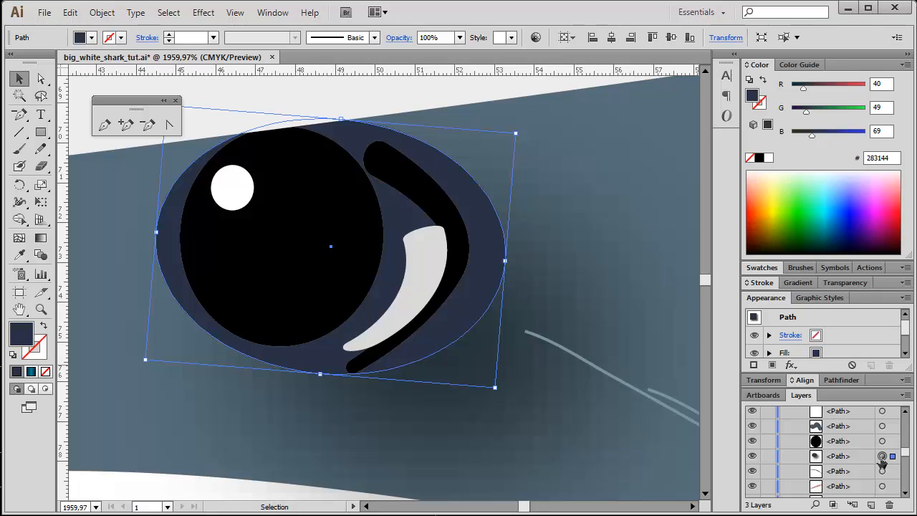
{"action": "left_click", "coordinate": [867, 458]}
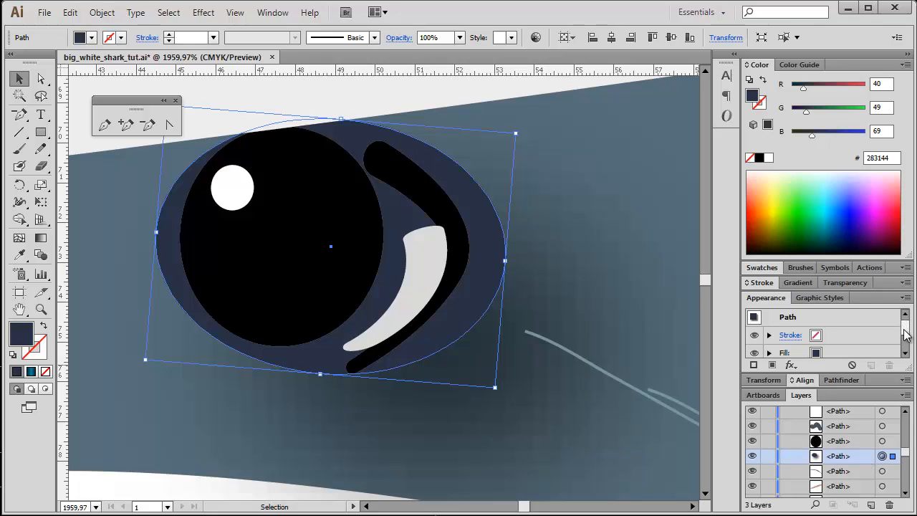
{"action": "left_click", "coordinate": [764, 66]}
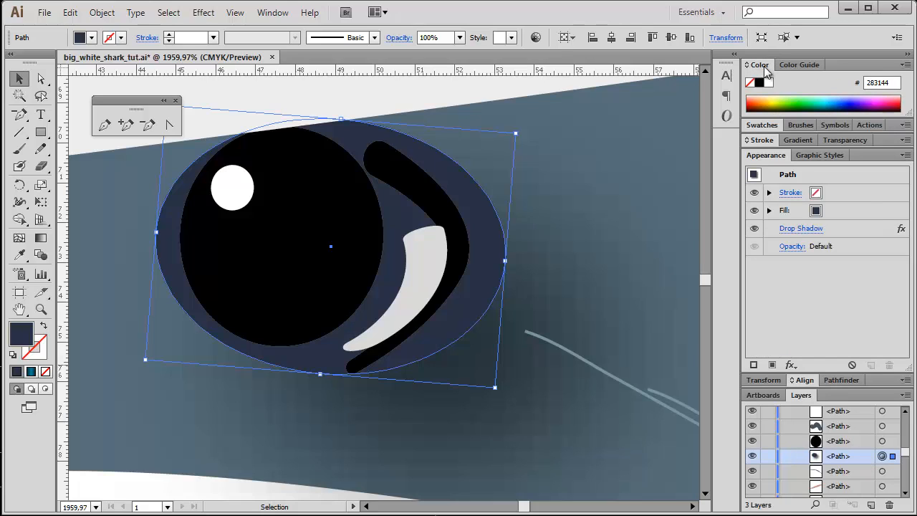
{"action": "left_click", "coordinate": [853, 232]}
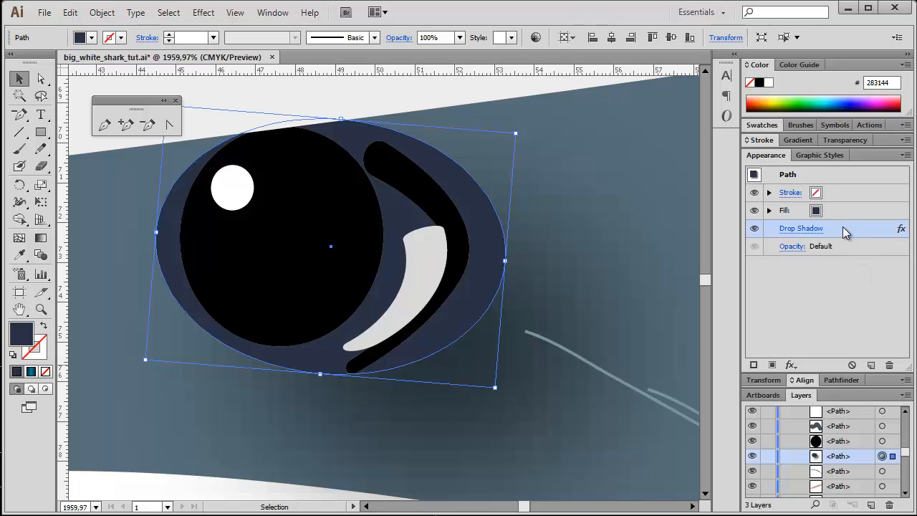
{"action": "left_click", "coordinate": [890, 366]}
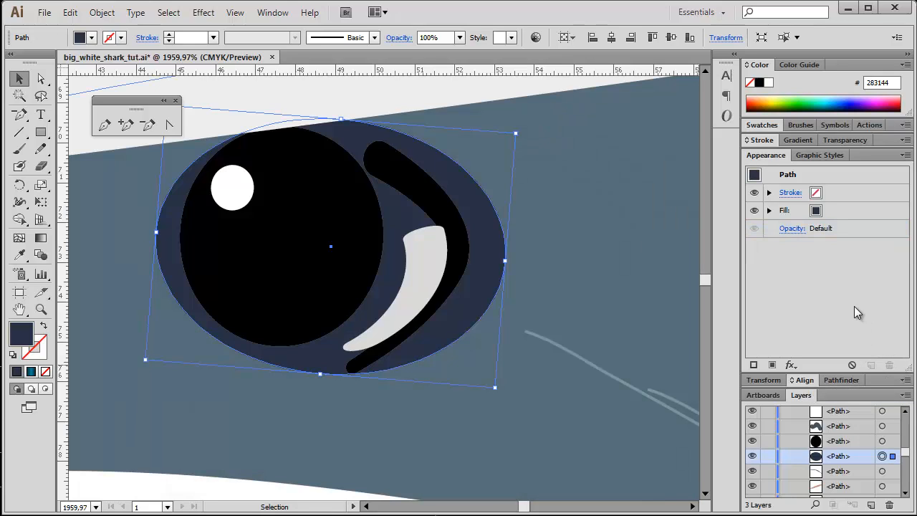
Look through the shark layer's object list for other paths that carry appearance effects.
{"action": "left_click", "coordinate": [782, 156]}
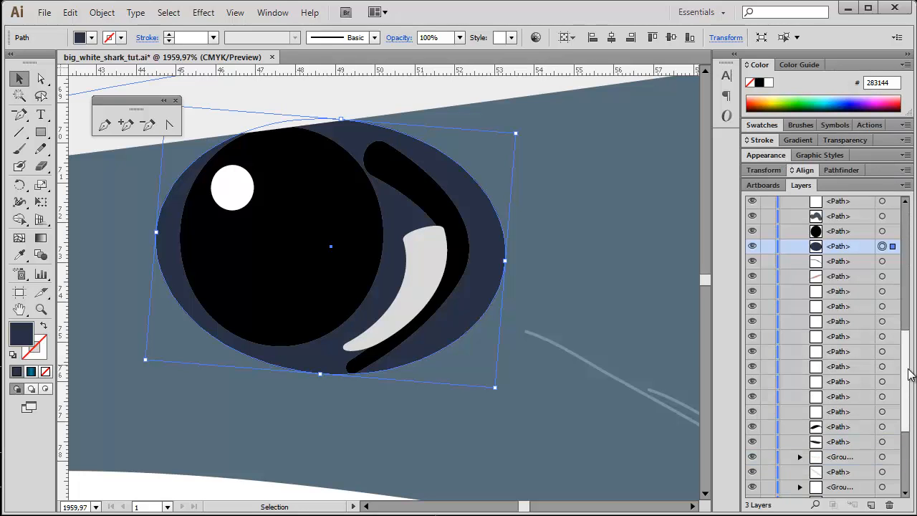
{"action": "left_click_drag", "start_coordinate": [910, 374], "coordinate": [907, 294]}
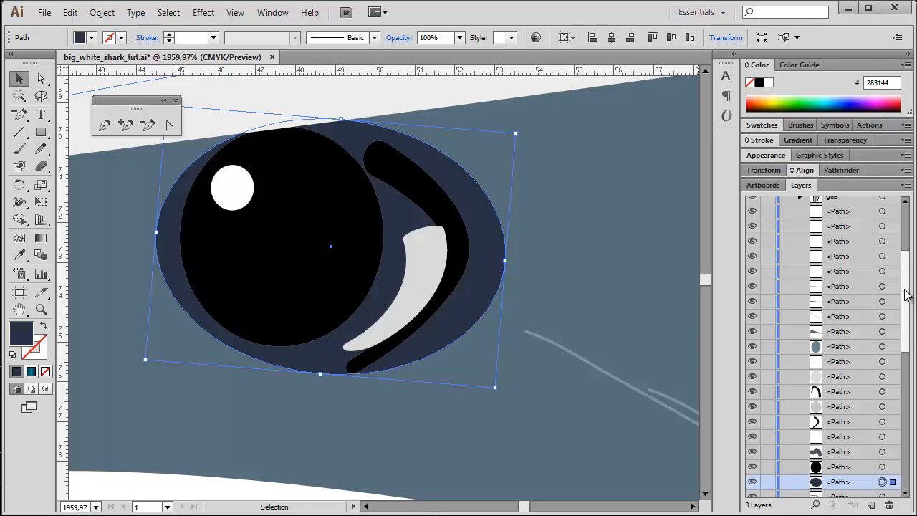
{"action": "left_click_drag", "start_coordinate": [906, 294], "coordinate": [906, 404]}
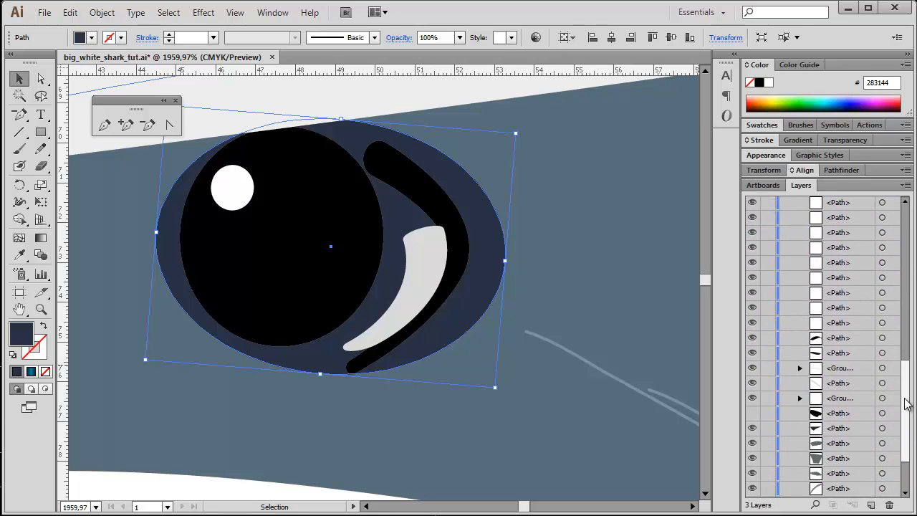
Place a single stray anchor point with the Pen tool just above the shark's eye.
{"action": "left_click", "coordinate": [506, 270]}
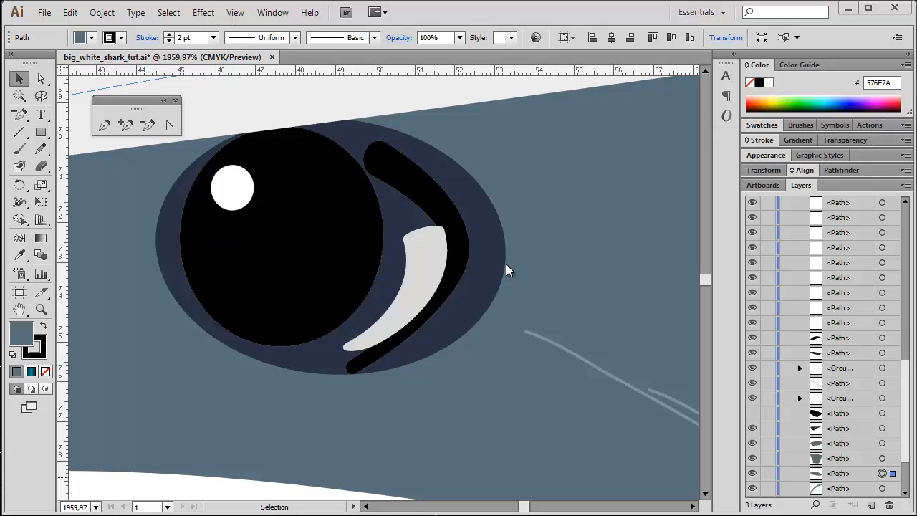
{"action": "left_click", "coordinate": [105, 125]}
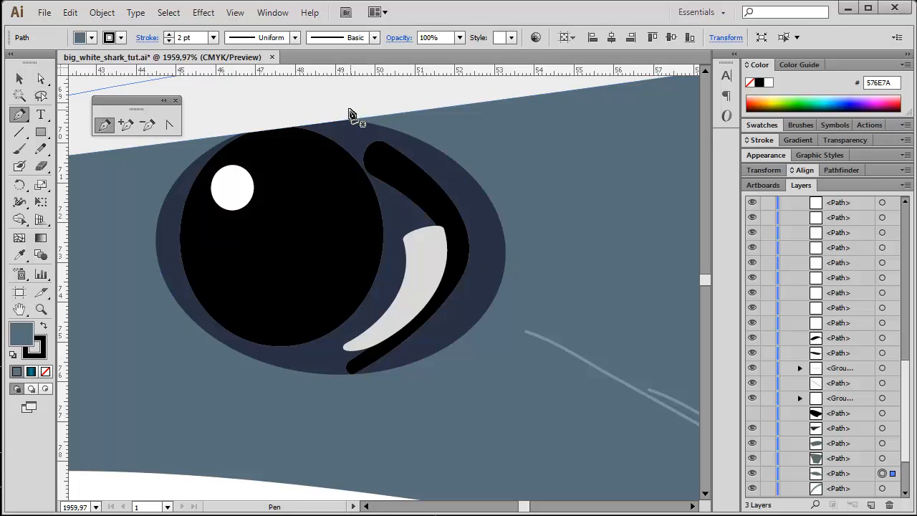
{"action": "left_click", "coordinate": [342, 101]}
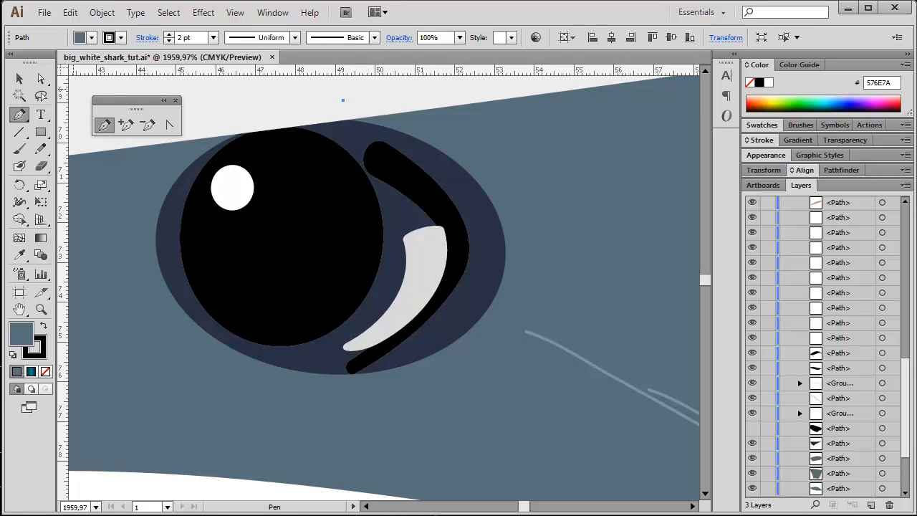
{"action": "left_click", "coordinate": [19, 78]}
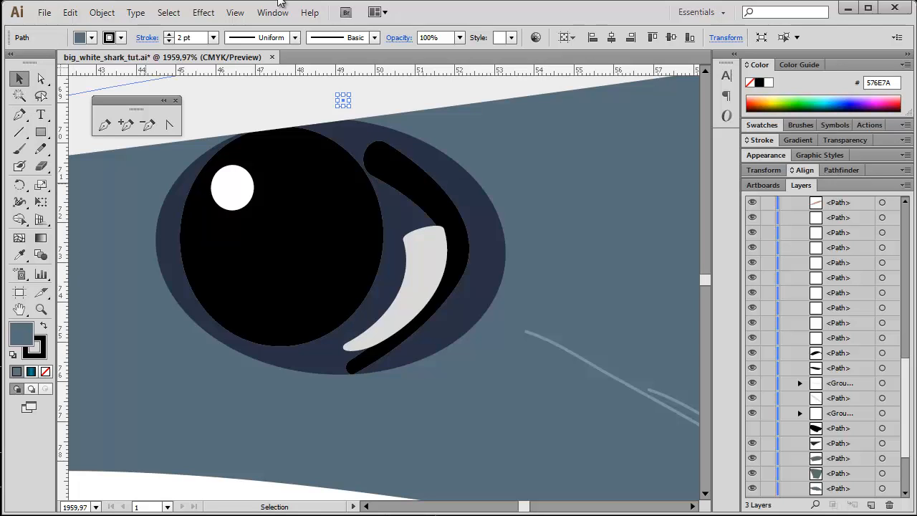
{"action": "left_click", "coordinate": [236, 13]}
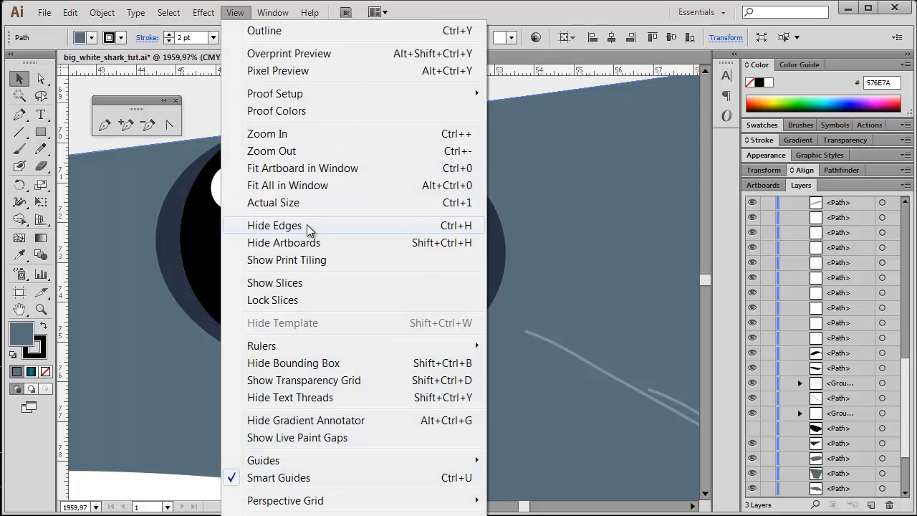
{"action": "left_click", "coordinate": [298, 185]}
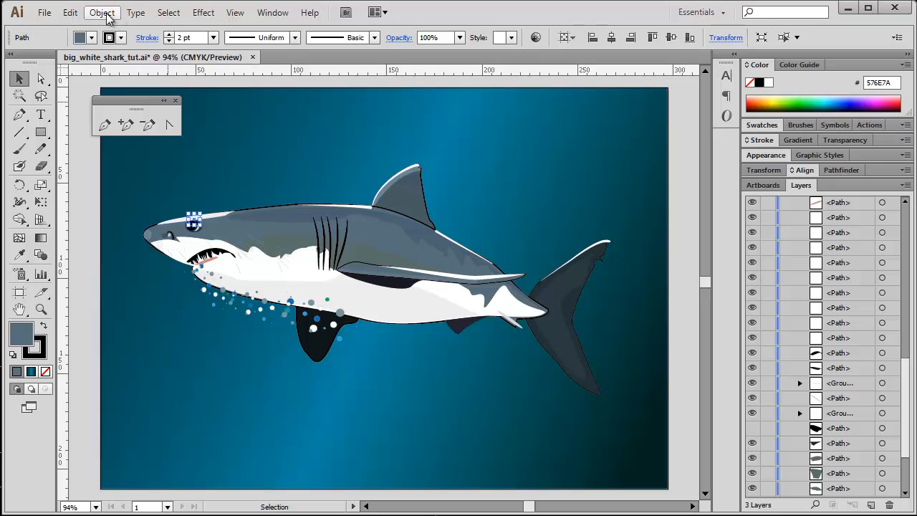
Select all stray points in the artwork and delete them.
{"action": "left_click", "coordinate": [168, 13]}
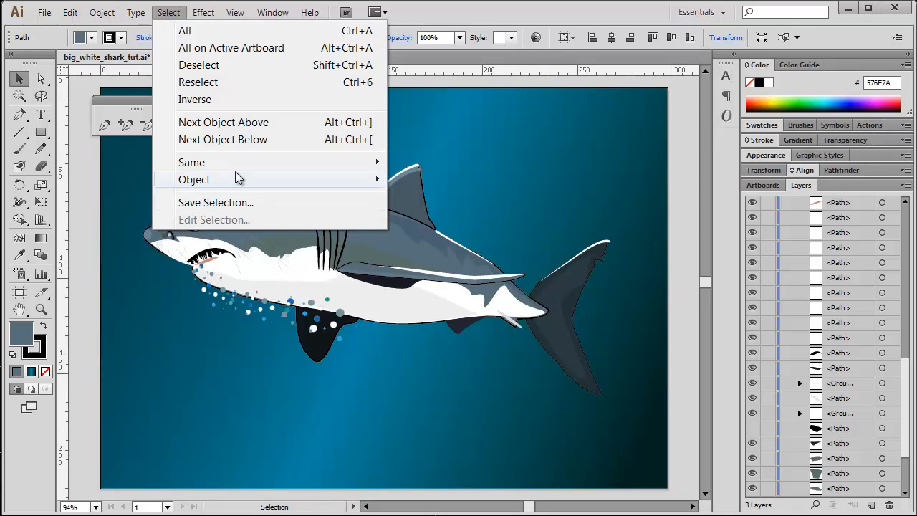
{"action": "mouse_move", "coordinate": [238, 181]}
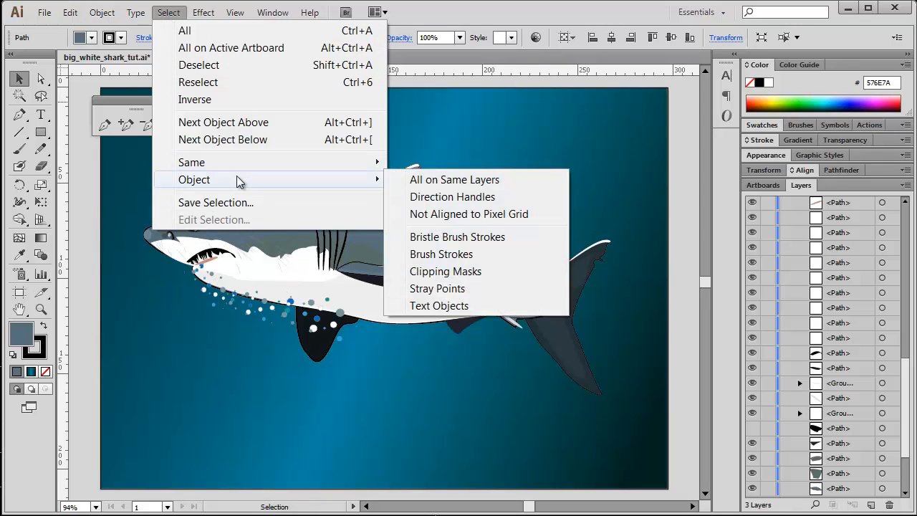
{"action": "left_click", "coordinate": [453, 291]}
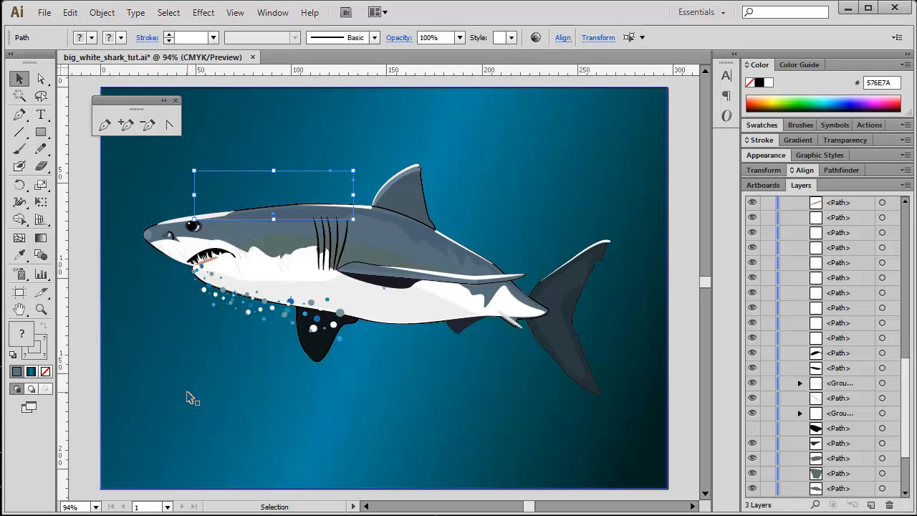
{"action": "left_click", "coordinate": [192, 399]}
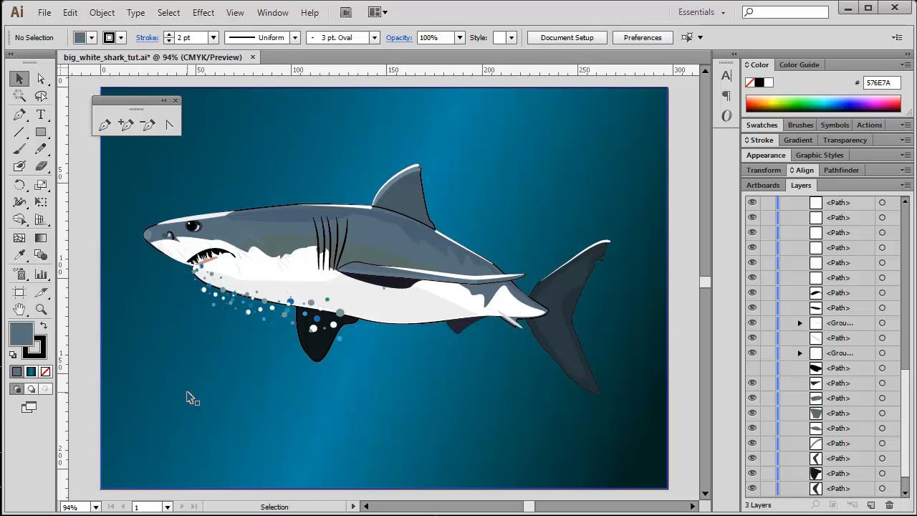
Check the artwork for remaining stray points by selecting all objects of that type again.
{"action": "left_click", "coordinate": [103, 14]}
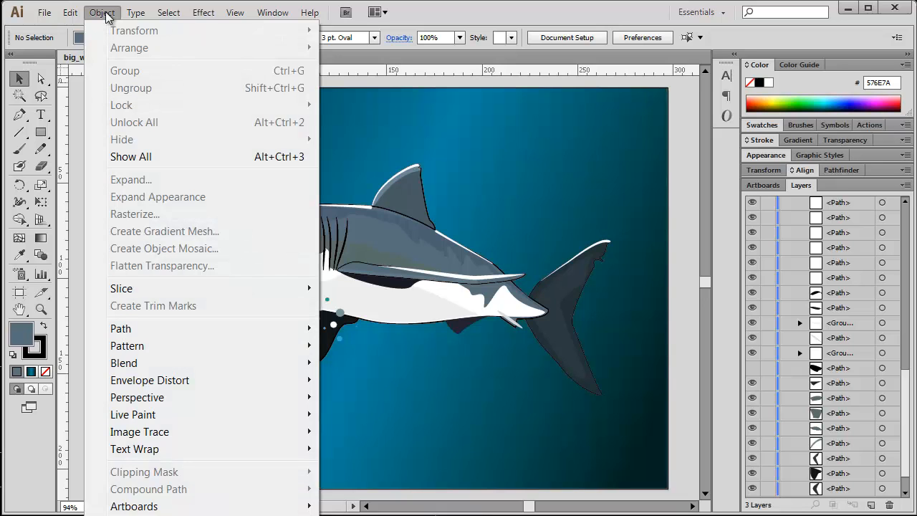
{"action": "mouse_move", "coordinate": [165, 14]}
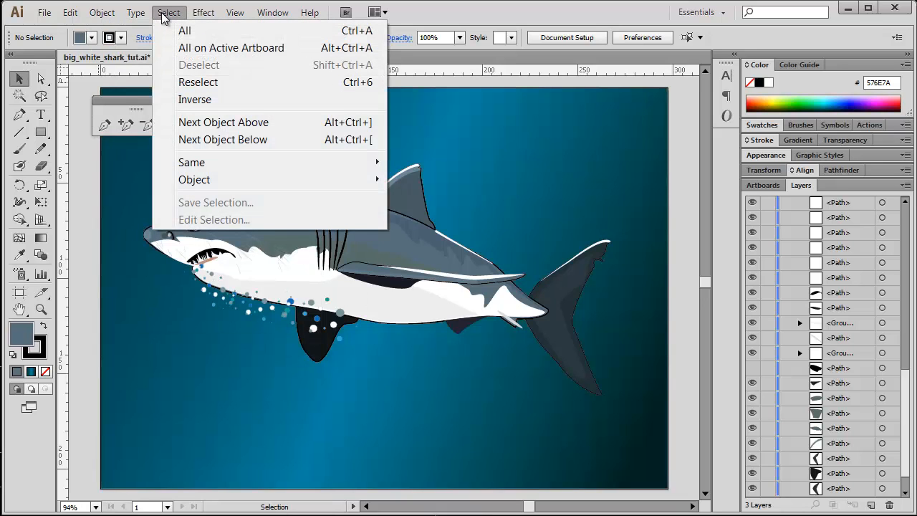
{"action": "mouse_move", "coordinate": [274, 178]}
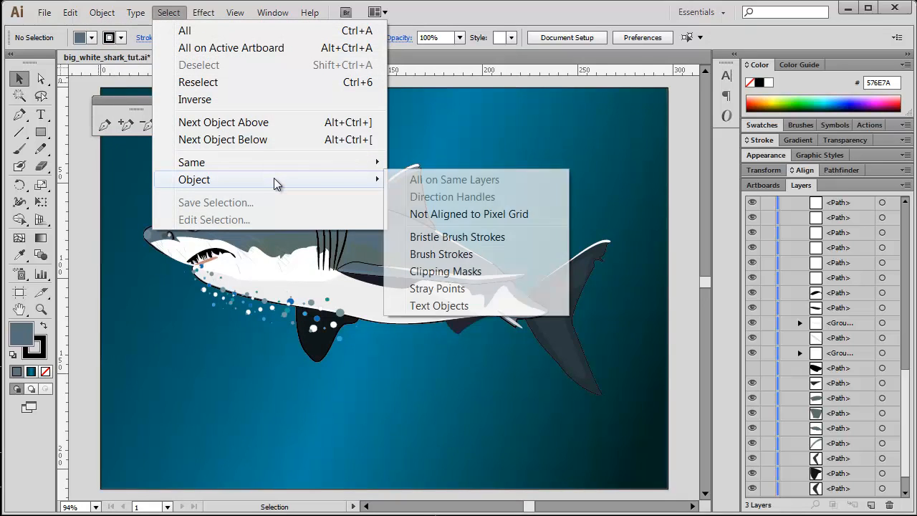
{"action": "left_click", "coordinate": [461, 290]}
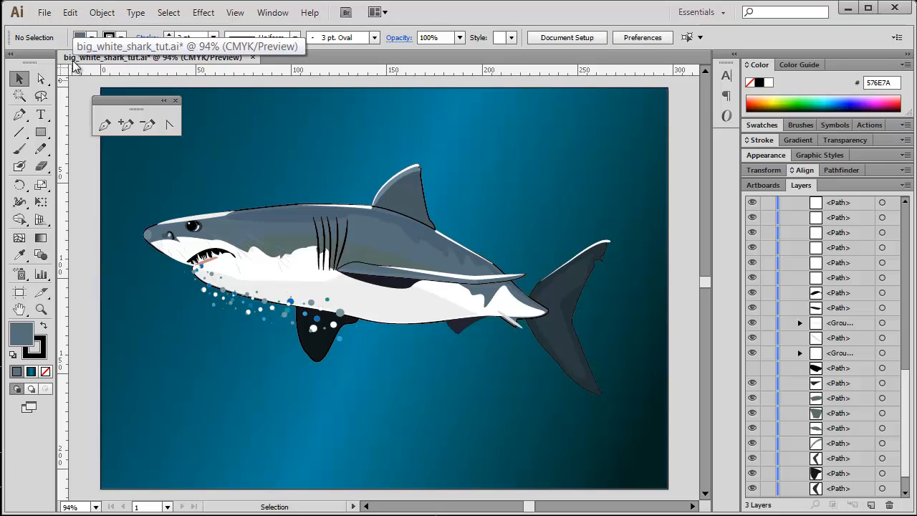
Run Clean Up on the artwork's paths with Stray Points, Unpainted Objects and Empty Text Paths all enabled for deletion.
{"action": "left_click", "coordinate": [103, 14]}
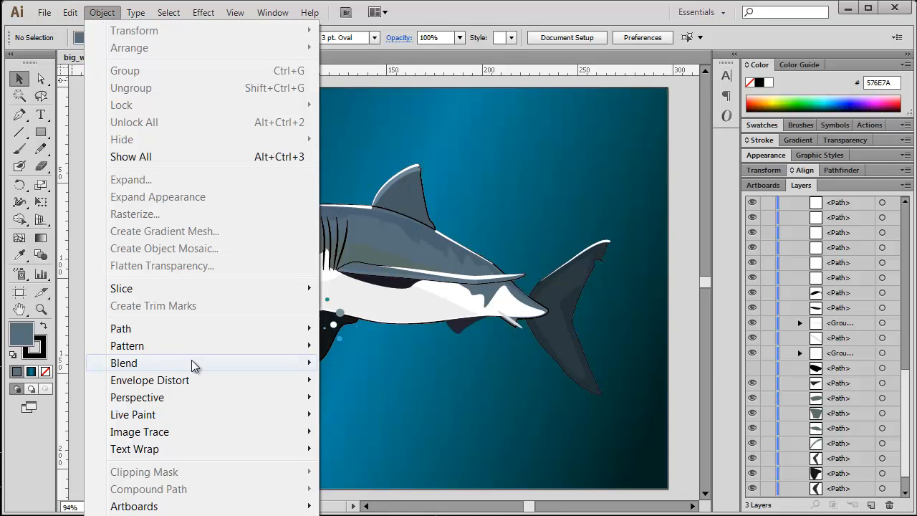
{"action": "mouse_move", "coordinate": [192, 330]}
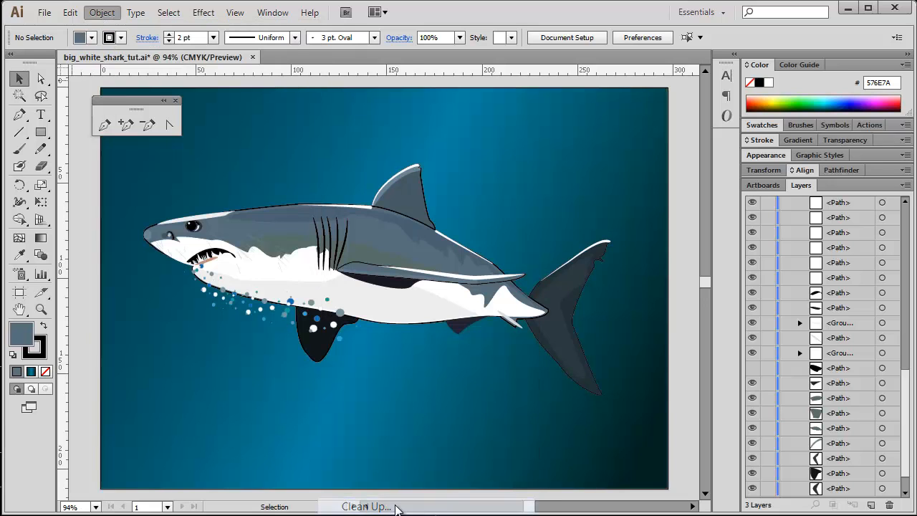
{"action": "left_click", "coordinate": [399, 507]}
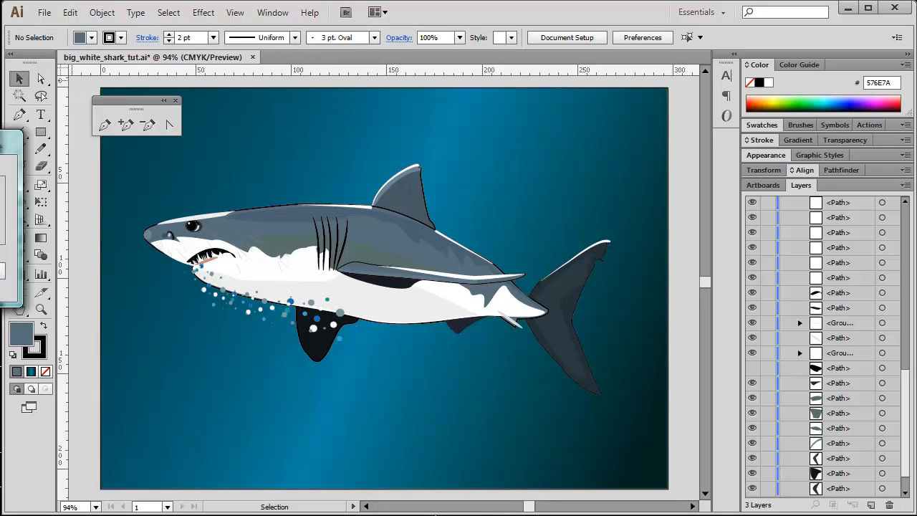
{"action": "left_click_drag", "start_coordinate": [0, 141], "coordinate": [364, 133]}
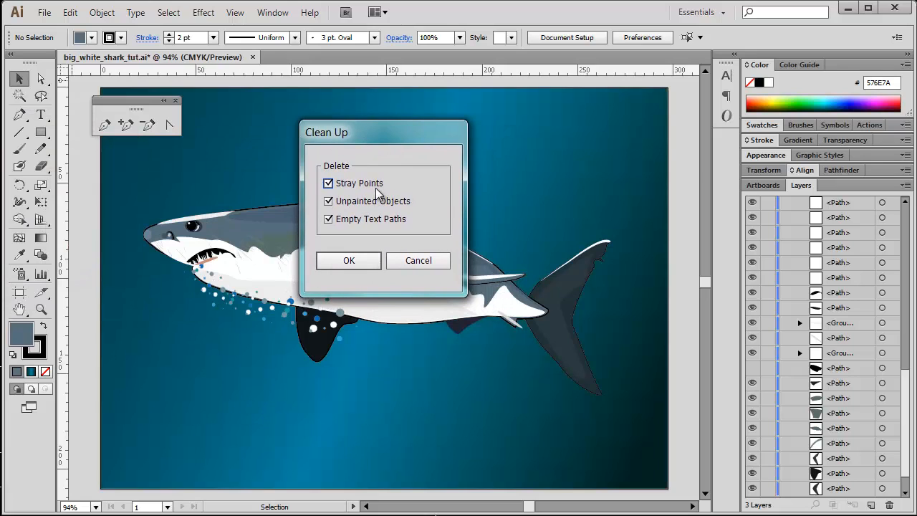
{"action": "left_click", "coordinate": [349, 264]}
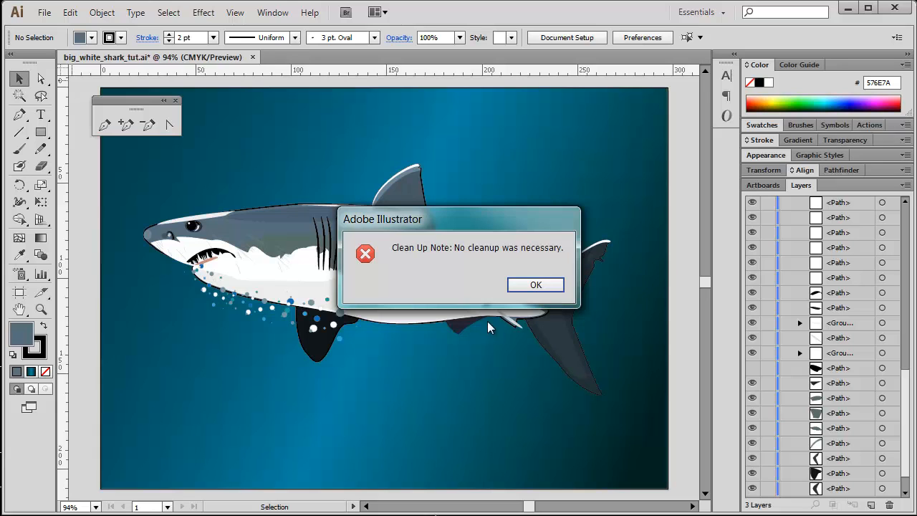
{"action": "left_click", "coordinate": [527, 288]}
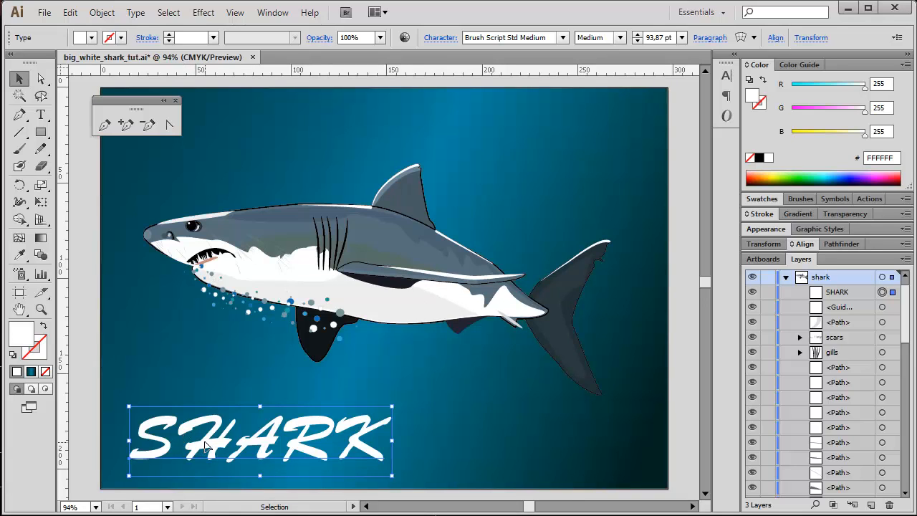
Convert the SHARK text below the shark to outlines and delete the outlined lettering.
{"action": "left_click", "coordinate": [135, 13]}
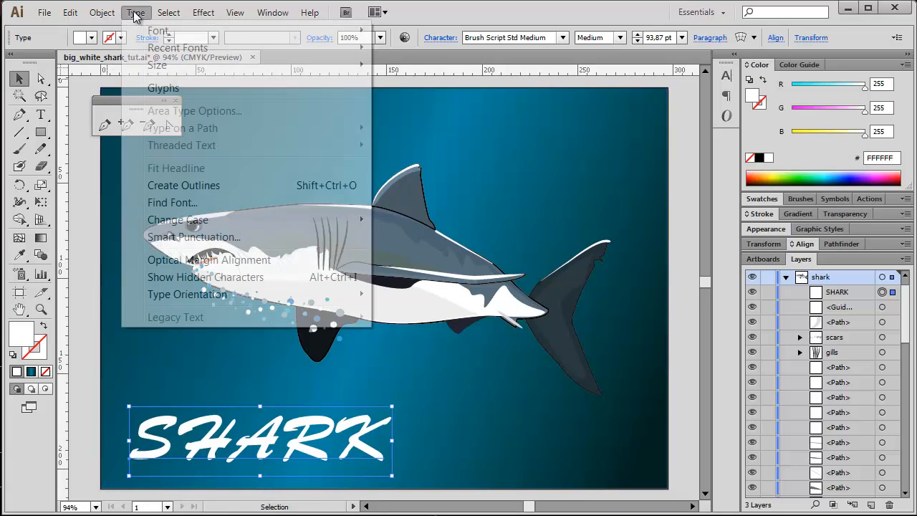
{"action": "left_click", "coordinate": [228, 186]}
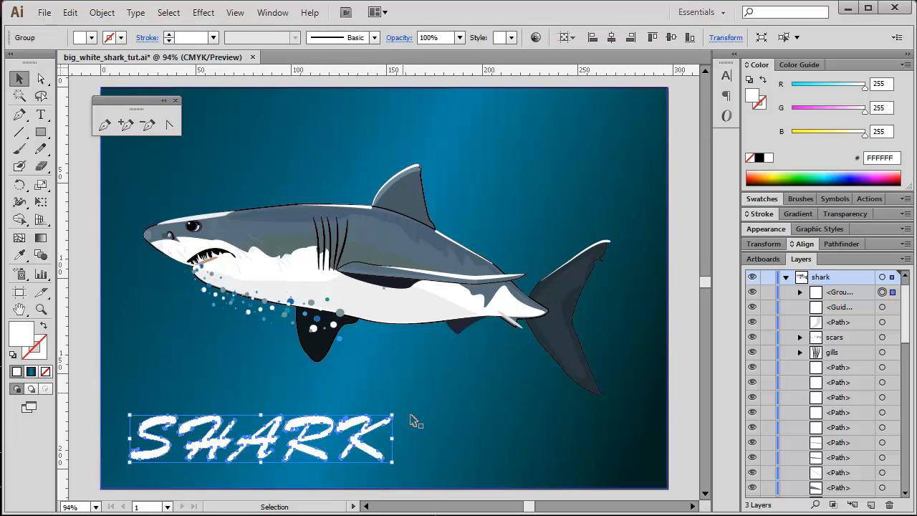
{"action": "left_click", "coordinate": [487, 418]}
{"action": "left_click", "coordinate": [292, 457]}
{"action": "key", "text": "Delete"}
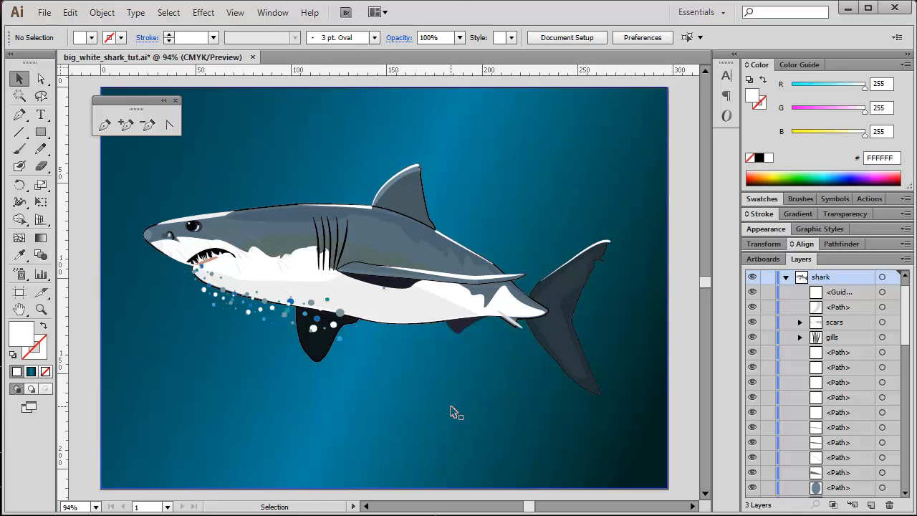
Clear all guides from the document.
{"action": "left_click_drag", "start_coordinate": [334, 70], "coordinate": [344, 203]}
{"action": "left_click", "coordinate": [236, 13]}
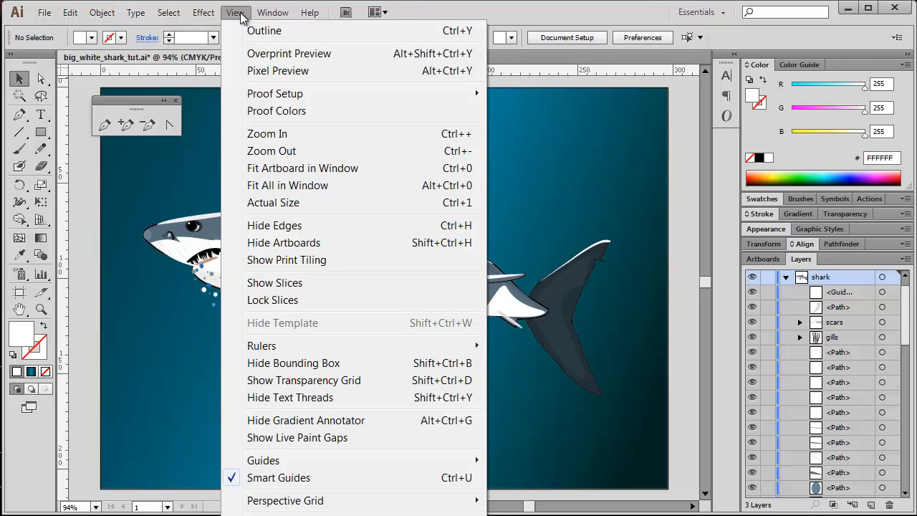
{"action": "mouse_move", "coordinate": [302, 464]}
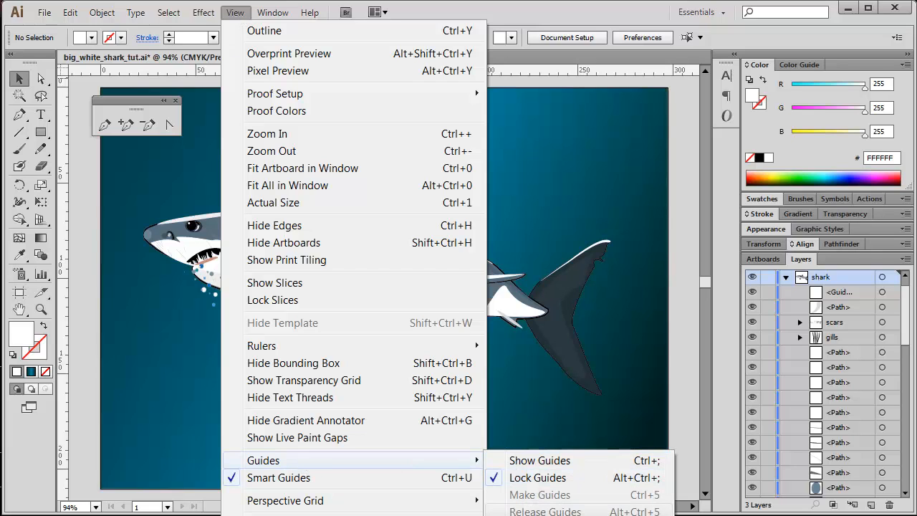
{"action": "left_click", "coordinate": [539, 515]}
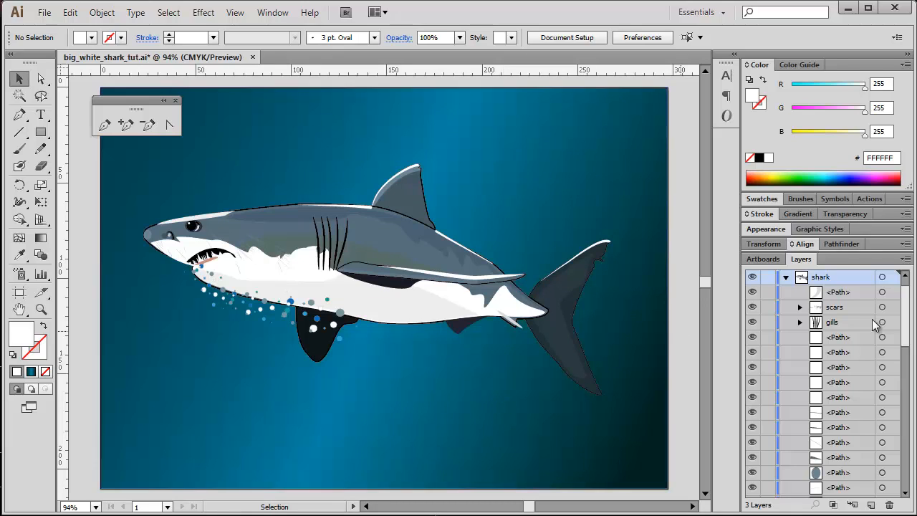
Examine the individual circles grouped in the bubbles layer, switching one circle's visibility off and on.
{"action": "left_click", "coordinate": [785, 276]}
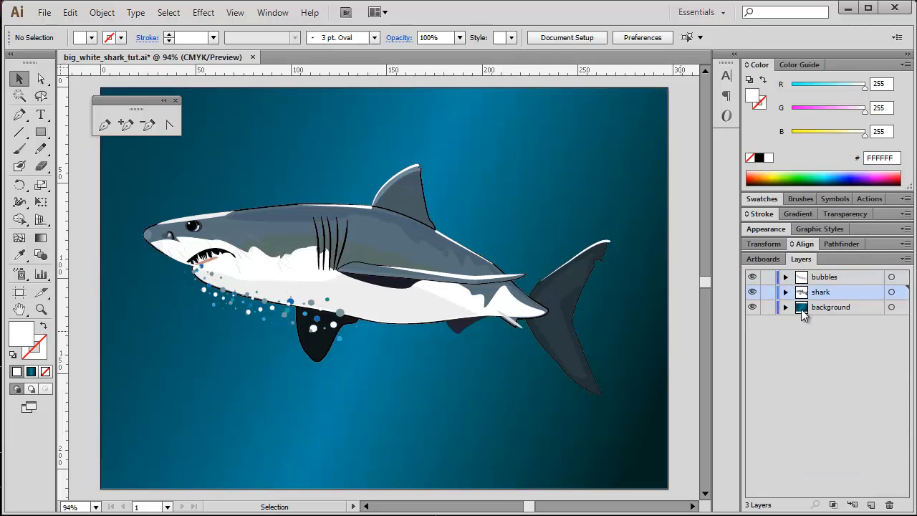
{"action": "left_click", "coordinate": [786, 277]}
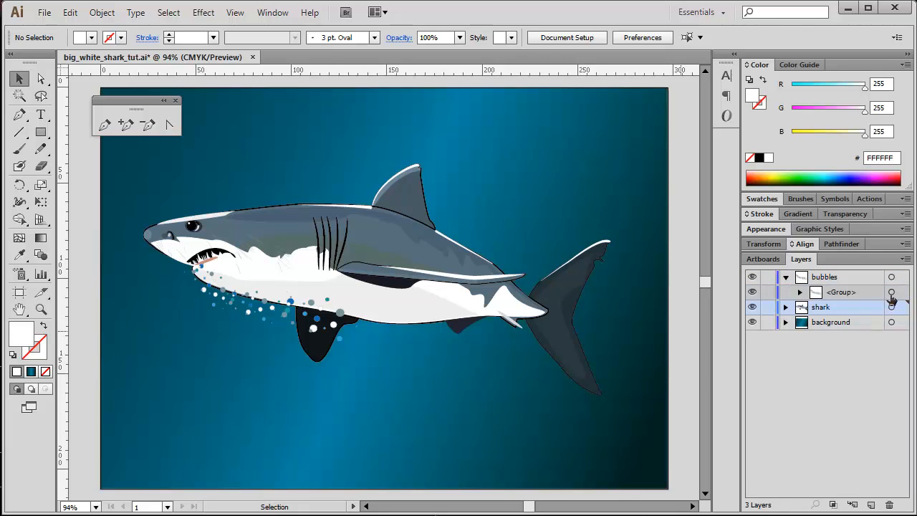
{"action": "left_click", "coordinate": [801, 294]}
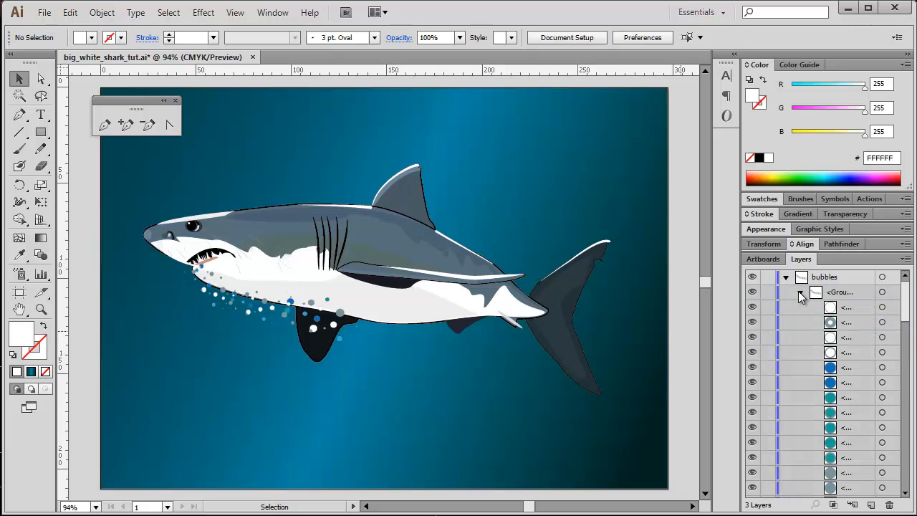
{"action": "left_click_drag", "start_coordinate": [908, 314], "coordinate": [908, 363]}
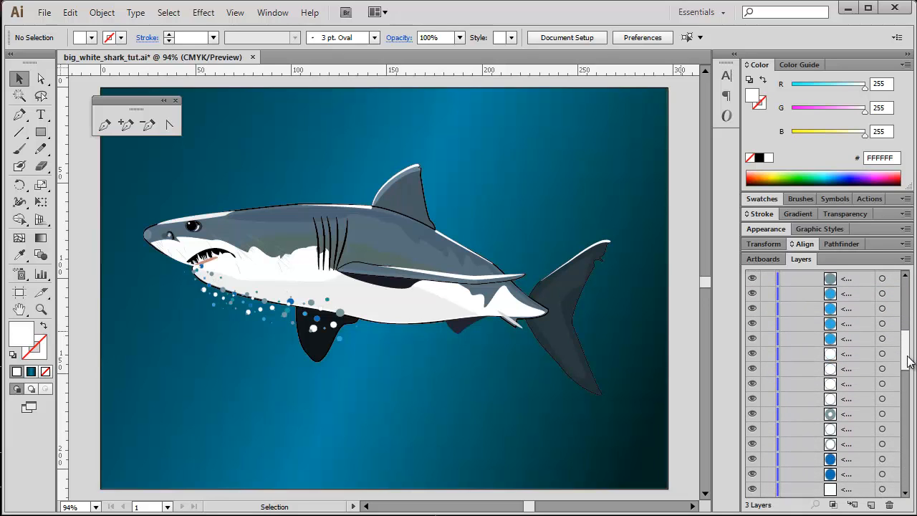
{"action": "left_click", "coordinate": [754, 339]}
{"action": "left_click", "coordinate": [754, 341]}
{"action": "left_click_drag", "start_coordinate": [905, 357], "coordinate": [905, 487]}
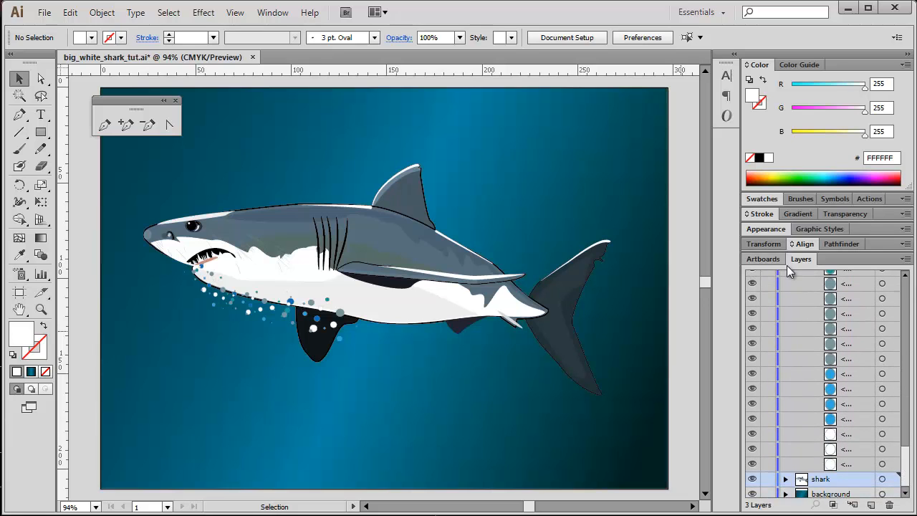
{"action": "left_click", "coordinate": [768, 299]}
{"action": "left_click", "coordinate": [767, 301]}
{"action": "left_click_drag", "start_coordinate": [904, 460], "coordinate": [907, 482]}
Look through the objects in the shark and background layers, and collapse the expanded layers.
{"action": "left_click", "coordinate": [785, 475]}
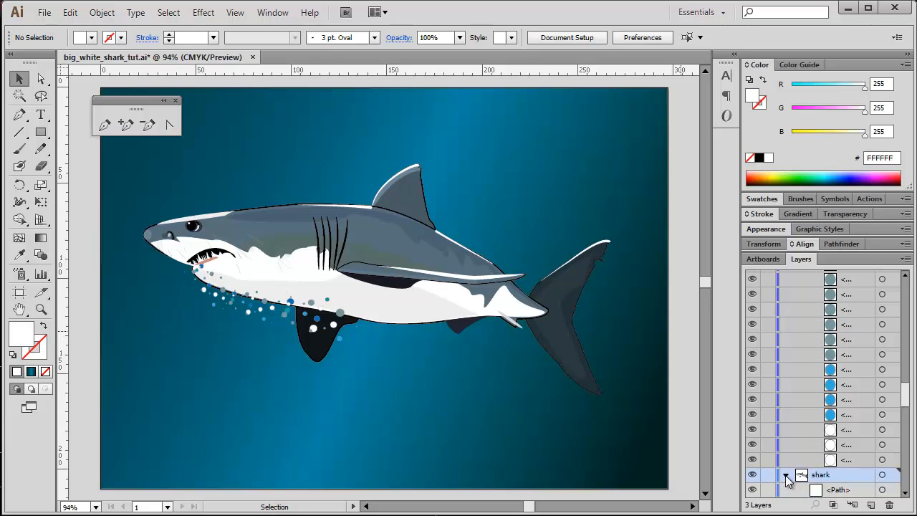
{"action": "left_click_drag", "start_coordinate": [906, 401], "coordinate": [907, 491]}
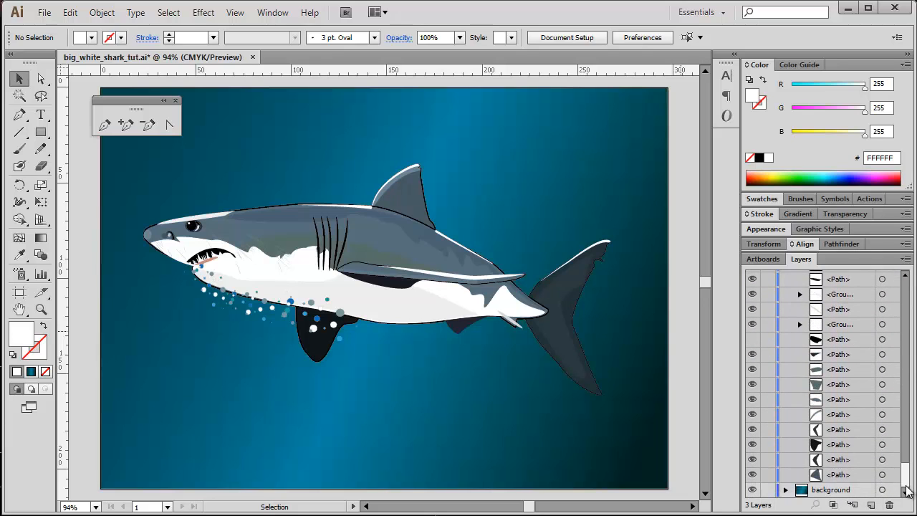
{"action": "left_click", "coordinate": [786, 490]}
{"action": "left_click_drag", "start_coordinate": [906, 476], "coordinate": [912, 276]}
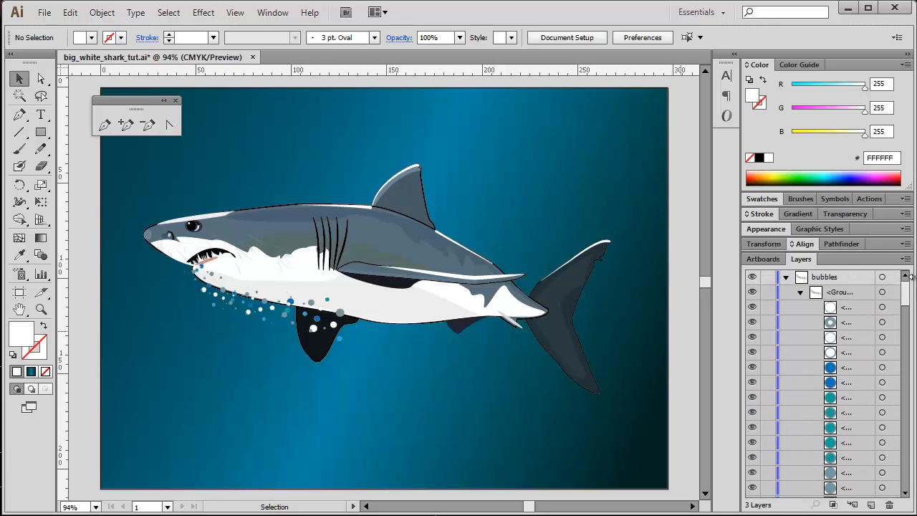
{"action": "left_click", "coordinate": [786, 278]}
{"action": "left_click", "coordinate": [787, 293]}
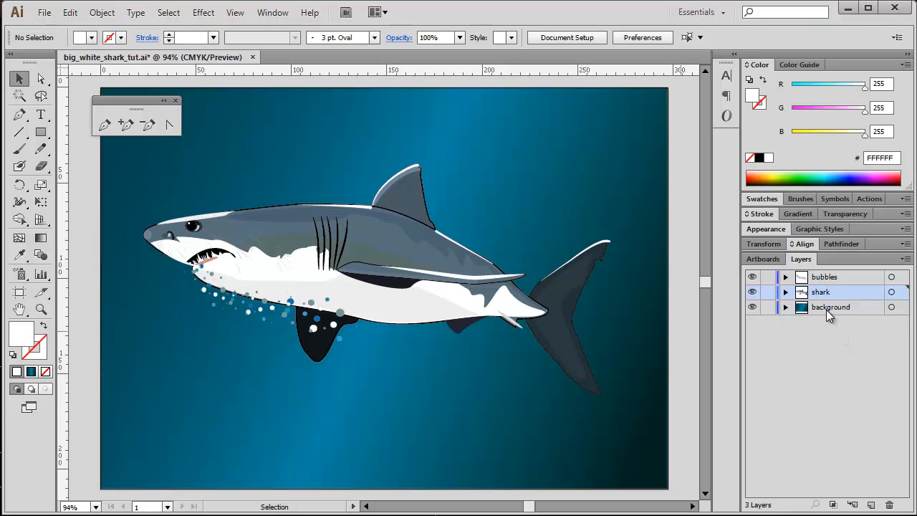
Switch the background and bubbles layers off and on to check what each one contains.
{"action": "left_click", "coordinate": [751, 308]}
{"action": "left_click", "coordinate": [750, 307]}
{"action": "left_click", "coordinate": [751, 278]}
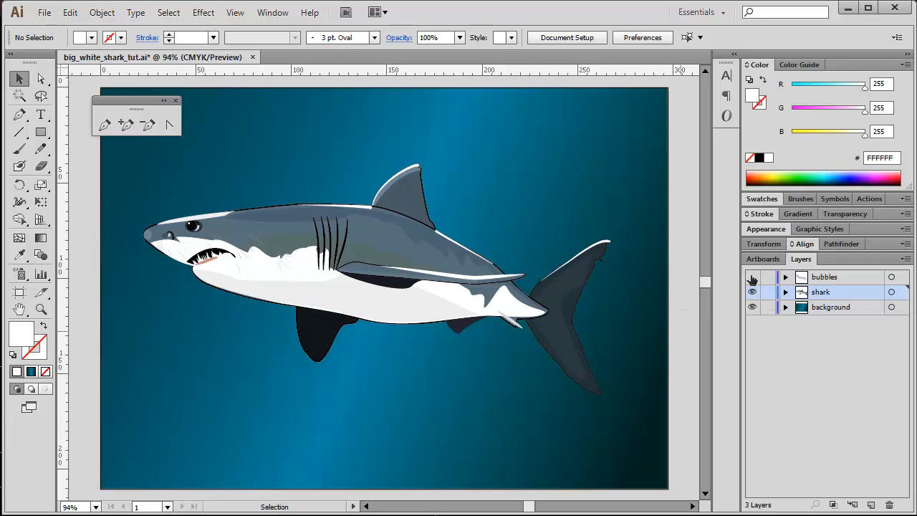
{"action": "left_click", "coordinate": [752, 278]}
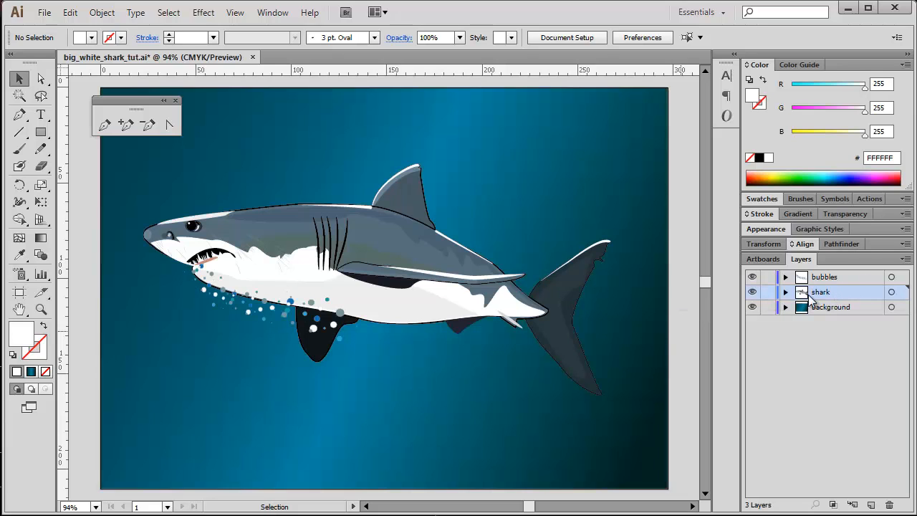
Expand the shark layer and review how its scars and gills objects are named and organised.
{"action": "left_click", "coordinate": [786, 292]}
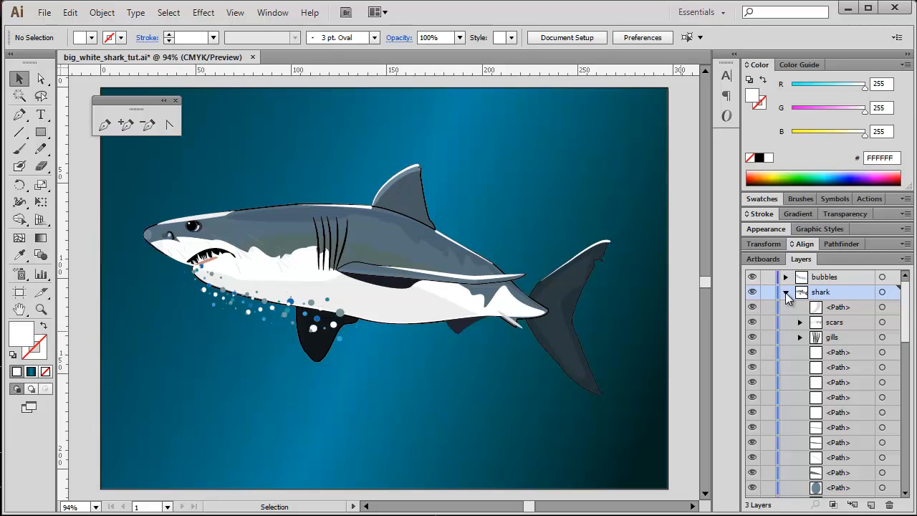
{"action": "left_click", "coordinate": [831, 339]}
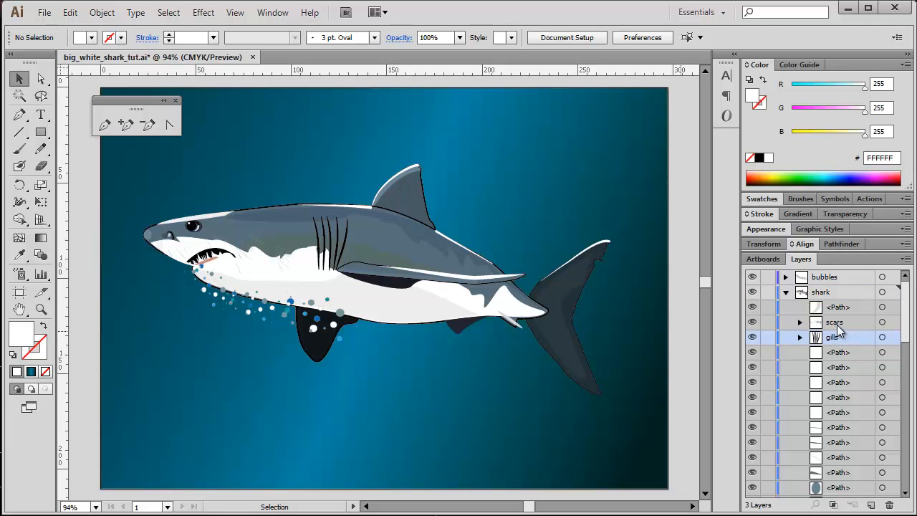
{"action": "left_click_drag", "start_coordinate": [904, 337], "coordinate": [903, 319]}
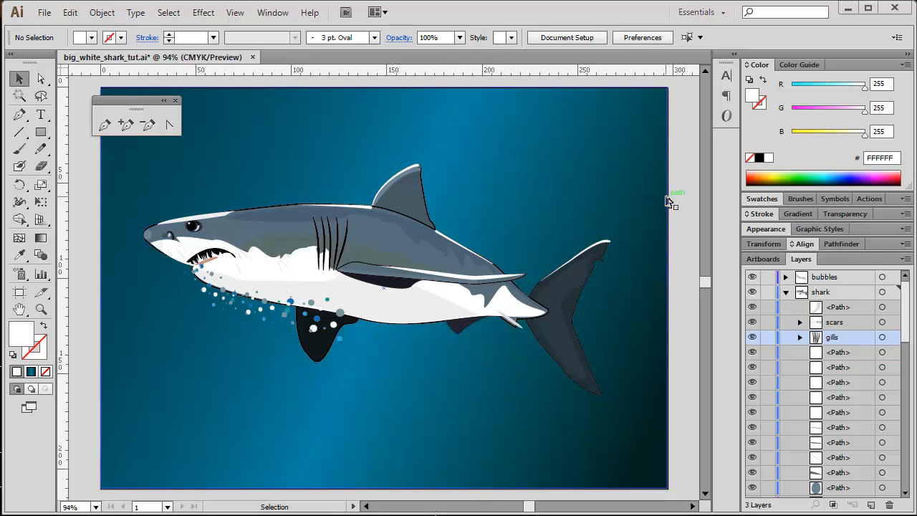
Review the document's swatches and brushes for unused items.
{"action": "left_click", "coordinate": [756, 198]}
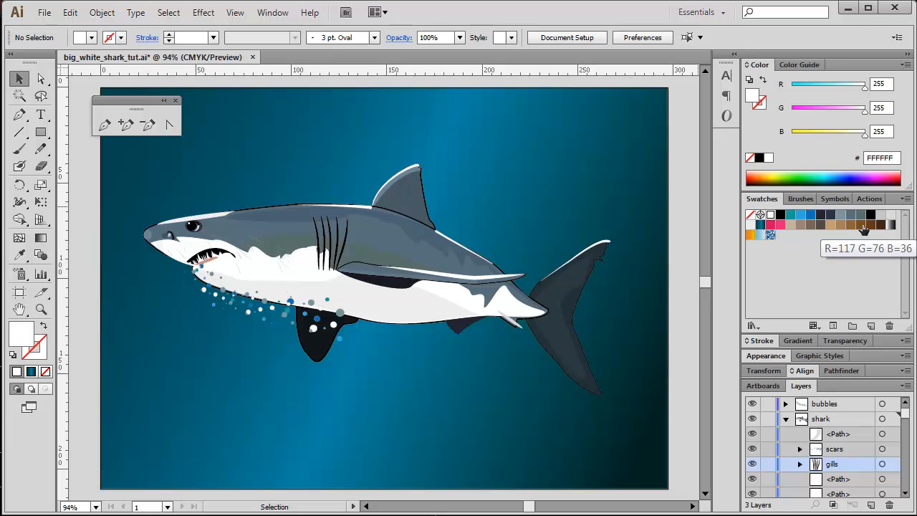
{"action": "left_click", "coordinate": [800, 199]}
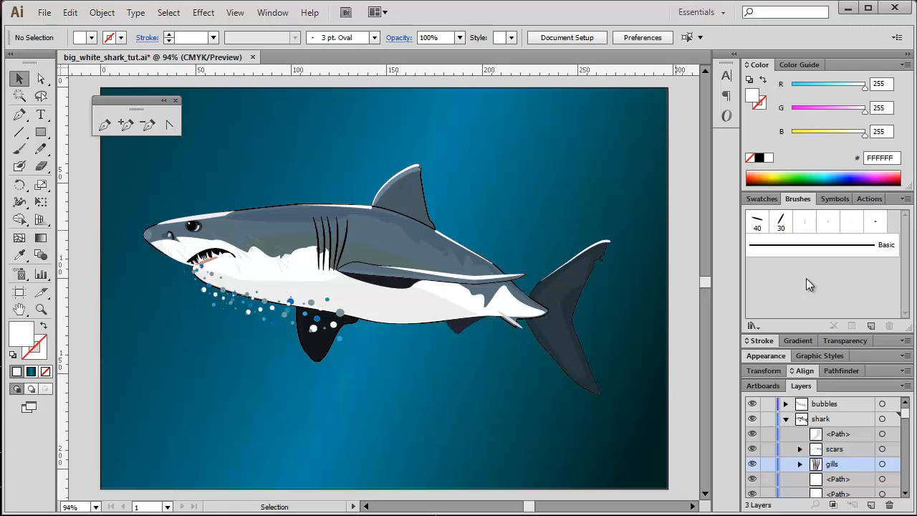
{"action": "left_click", "coordinate": [769, 202]}
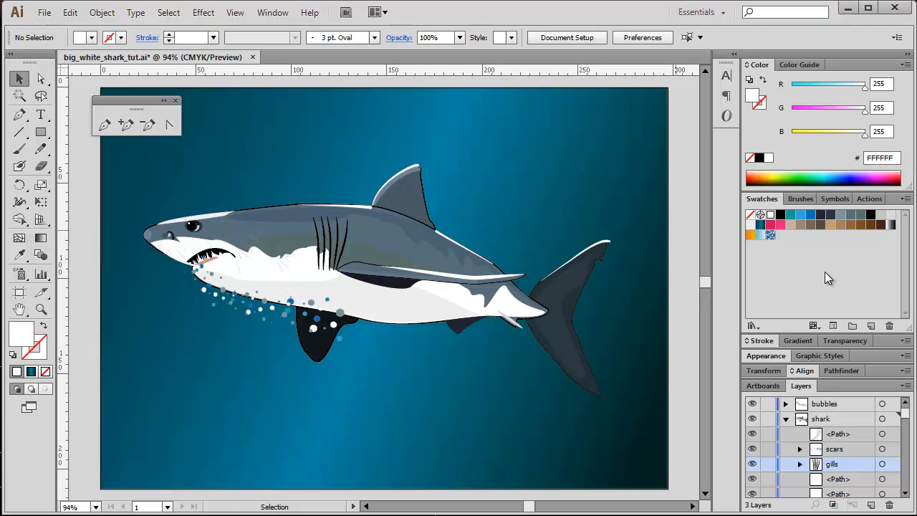
Run the Delete Unused Panel Items action from the Default Actions set.
{"action": "left_click", "coordinate": [864, 199]}
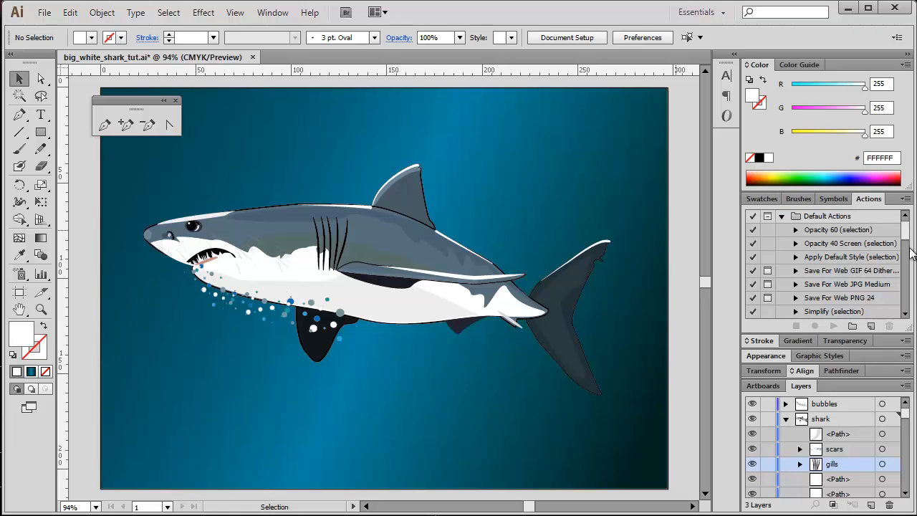
{"action": "left_click_drag", "start_coordinate": [906, 234], "coordinate": [905, 253]}
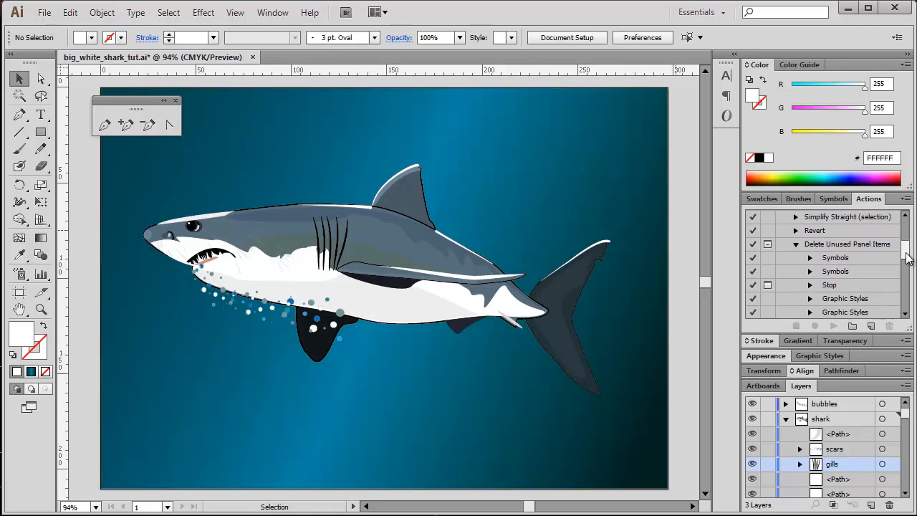
{"action": "left_click", "coordinate": [860, 248]}
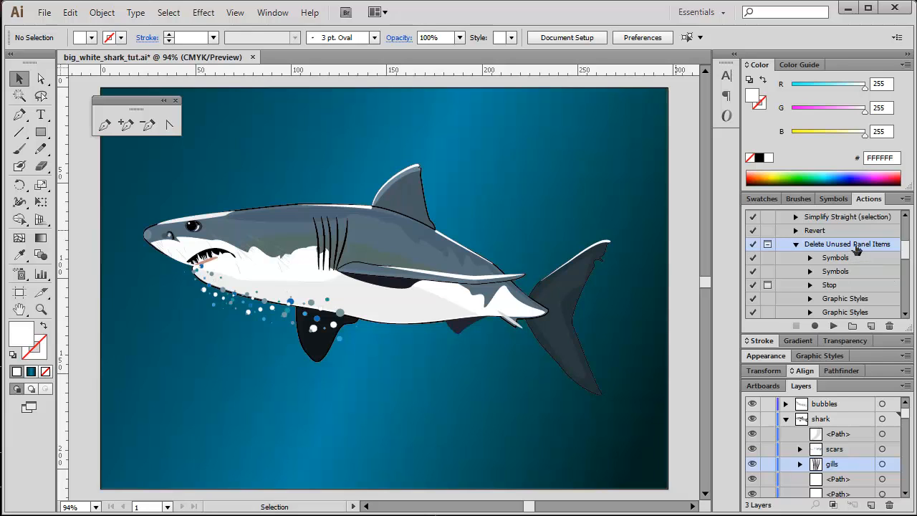
{"action": "left_click", "coordinate": [833, 325]}
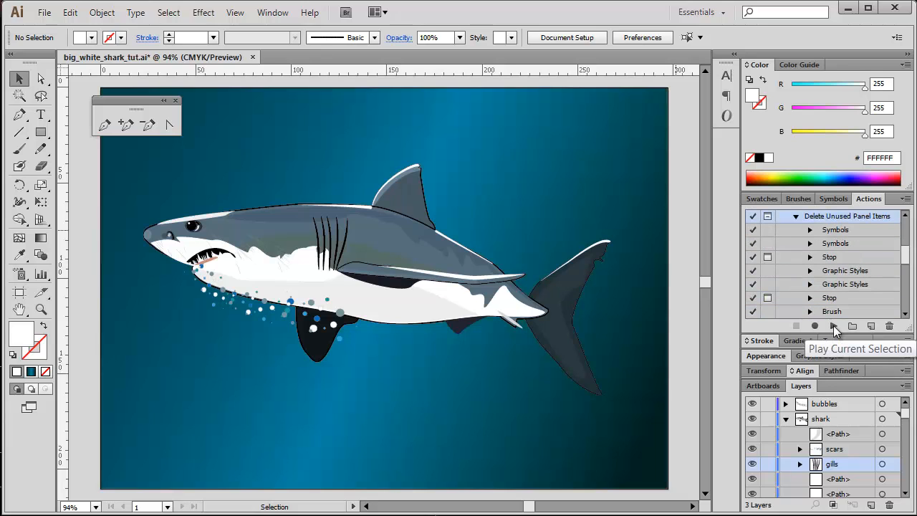
Check the remaining swatches and brushes, and save the shark document.
{"action": "left_click", "coordinate": [764, 200]}
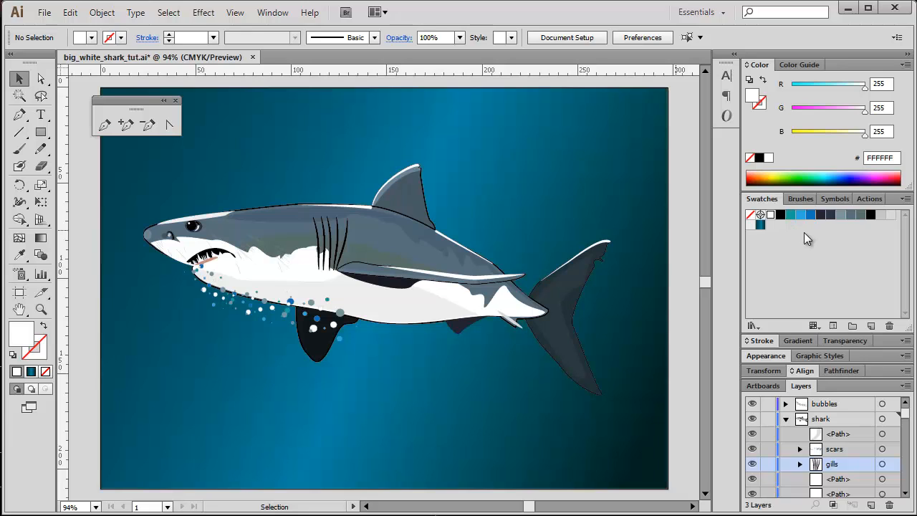
{"action": "left_click", "coordinate": [801, 199]}
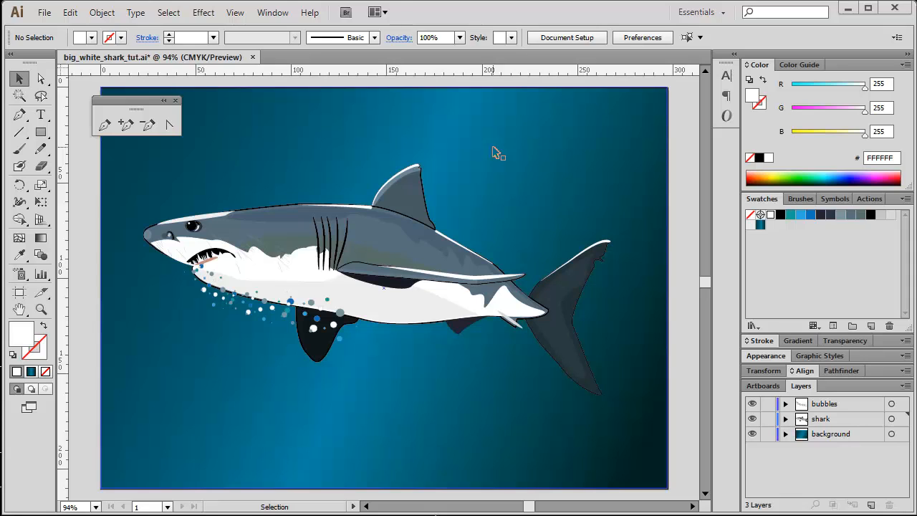
{"action": "key", "text": "ctrl+s"}
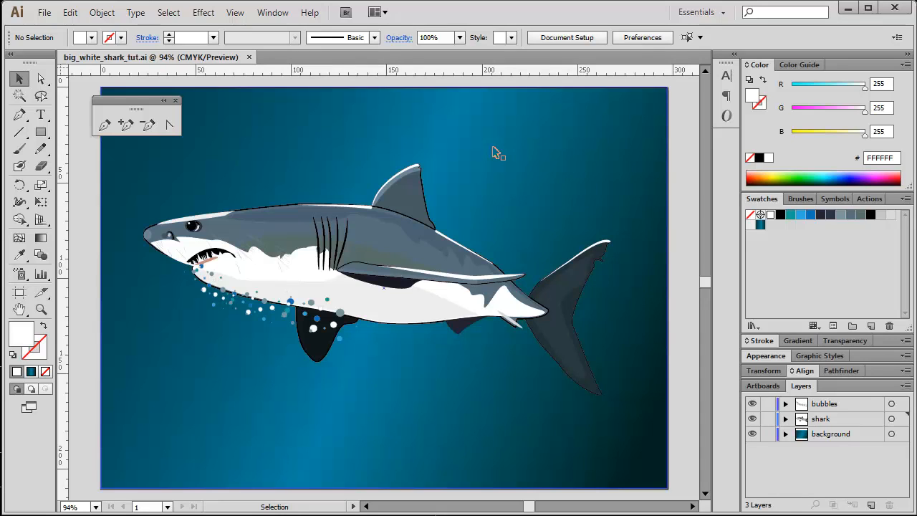
Save the document as Illustrator EPS under the name big_white_shark_tut.eps, replacing the existing file.
{"action": "left_click", "coordinate": [45, 13]}
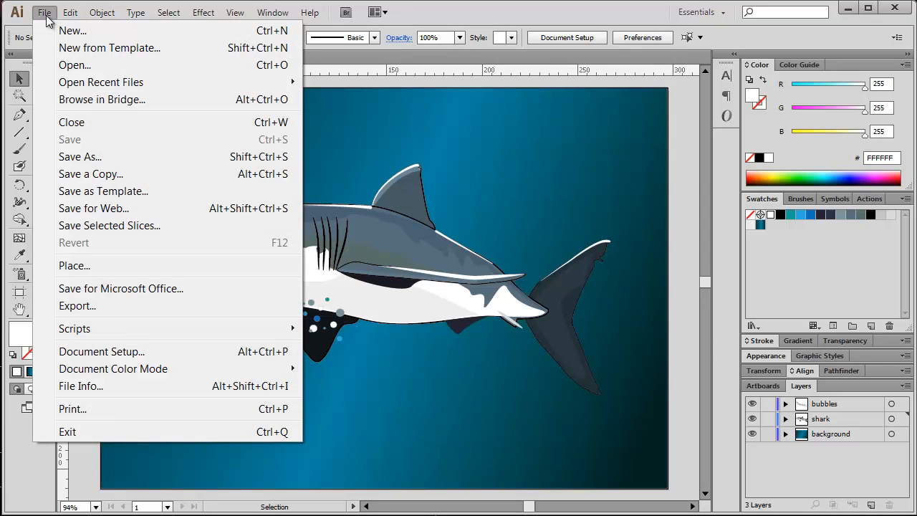
{"action": "left_click", "coordinate": [110, 158]}
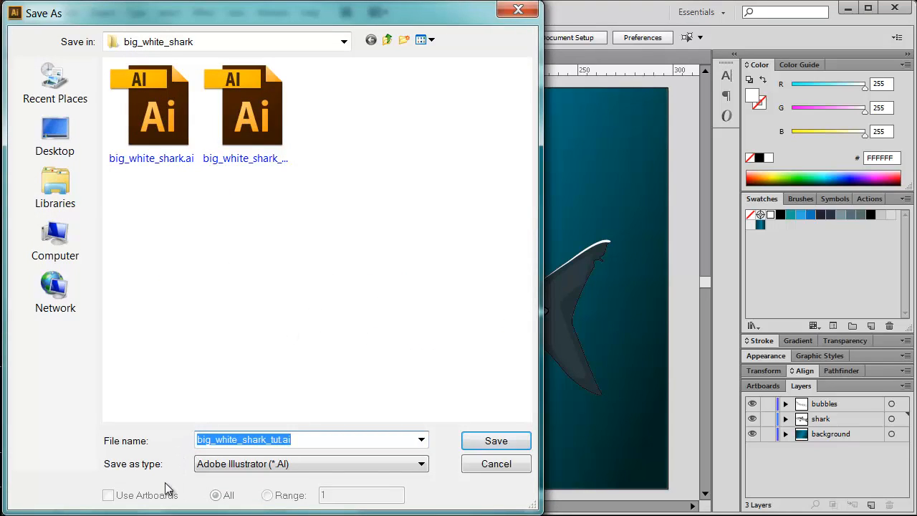
{"action": "left_click", "coordinate": [421, 464]}
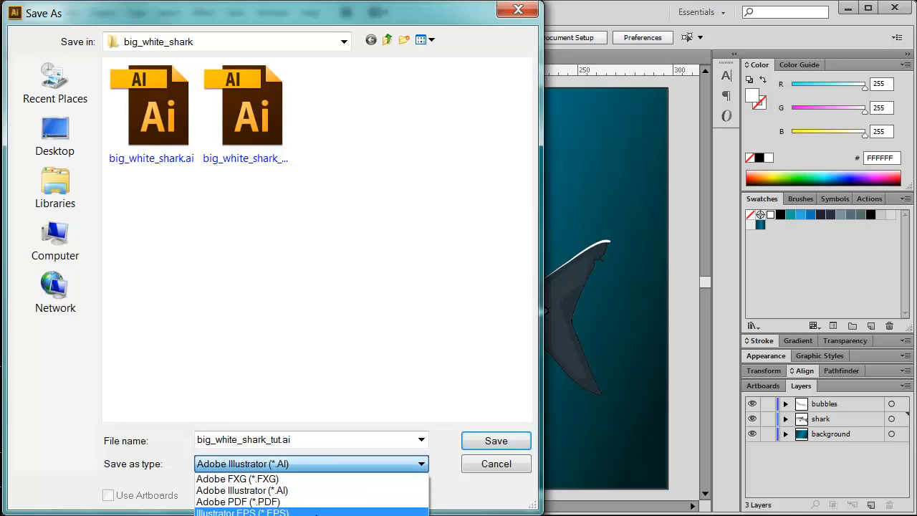
{"action": "left_click", "coordinate": [316, 514]}
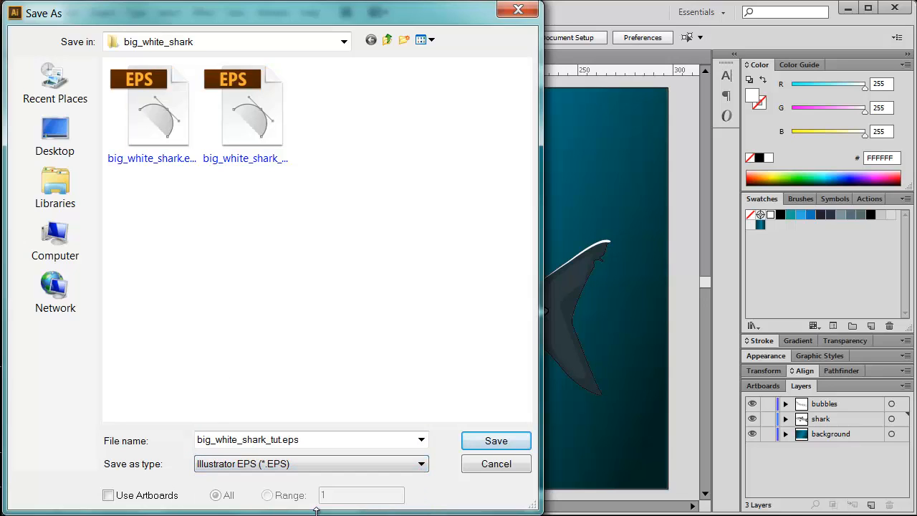
{"action": "left_click", "coordinate": [499, 444]}
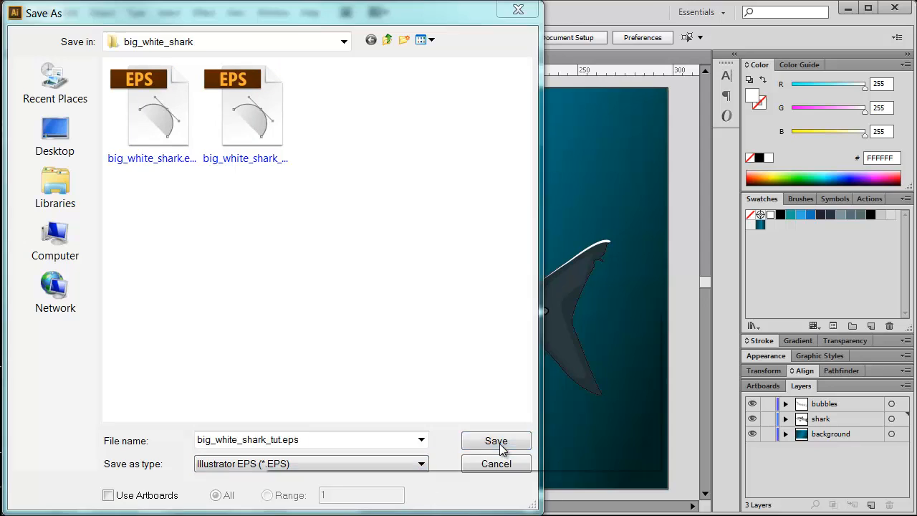
{"action": "left_click", "coordinate": [525, 444]}
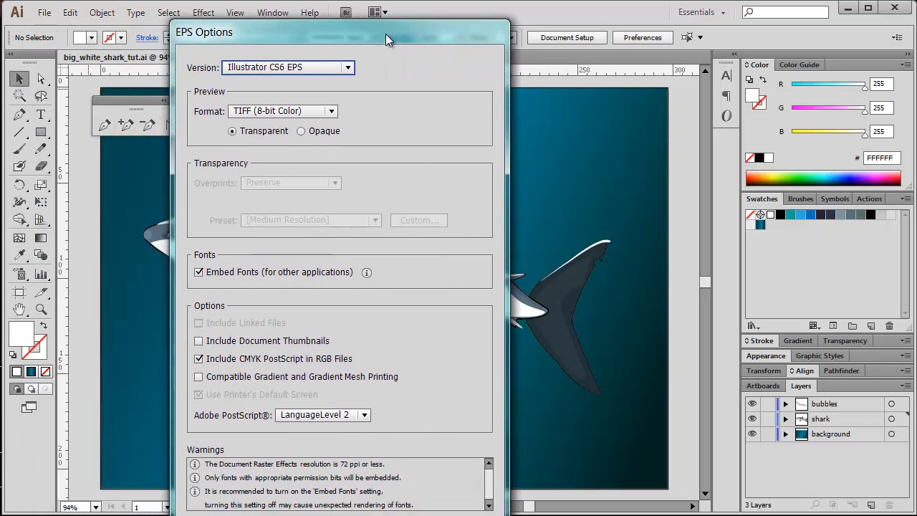
In the EPS options, set the version to Illustrator 10 EPS and the preview format to None.
{"action": "left_click_drag", "start_coordinate": [385, 33], "coordinate": [391, 13]}
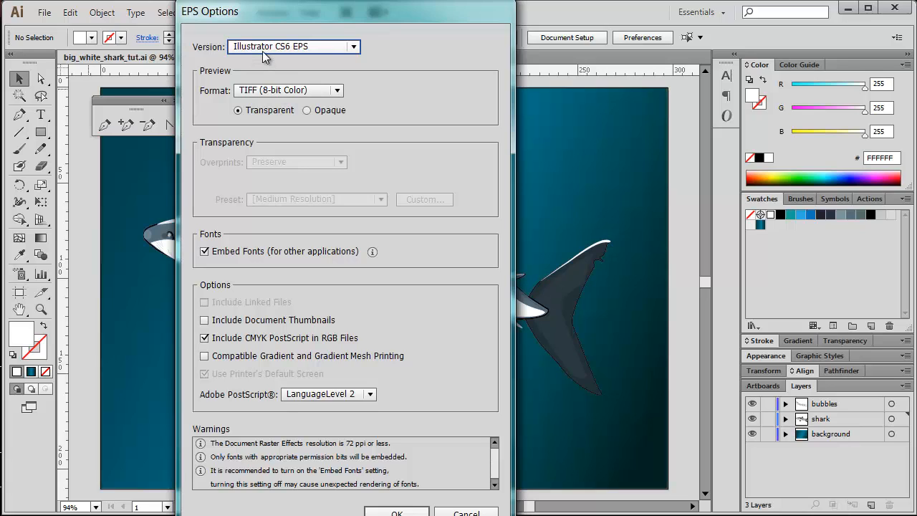
{"action": "left_click", "coordinate": [354, 48]}
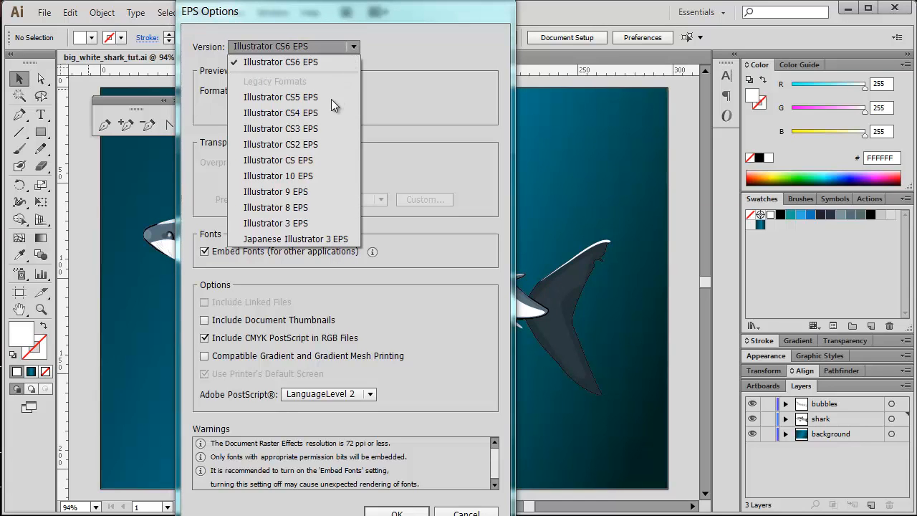
{"action": "left_click", "coordinate": [317, 175]}
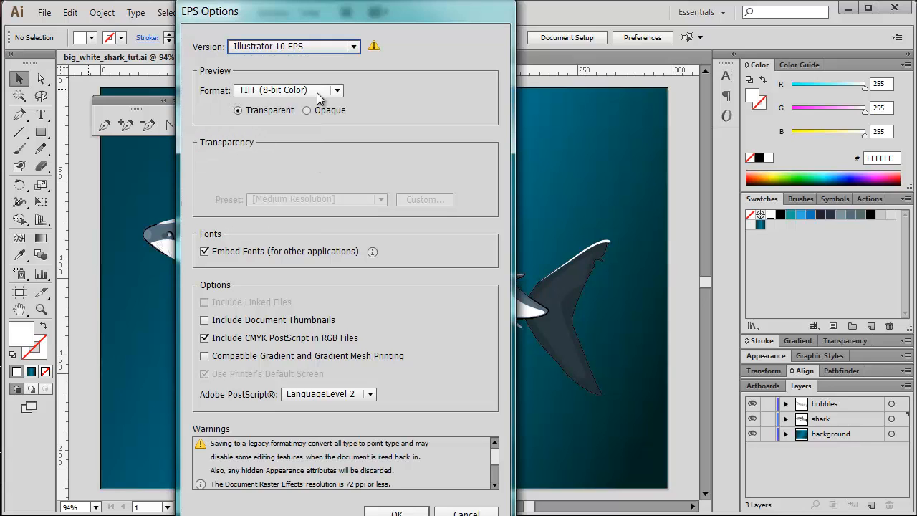
{"action": "left_click", "coordinate": [337, 92]}
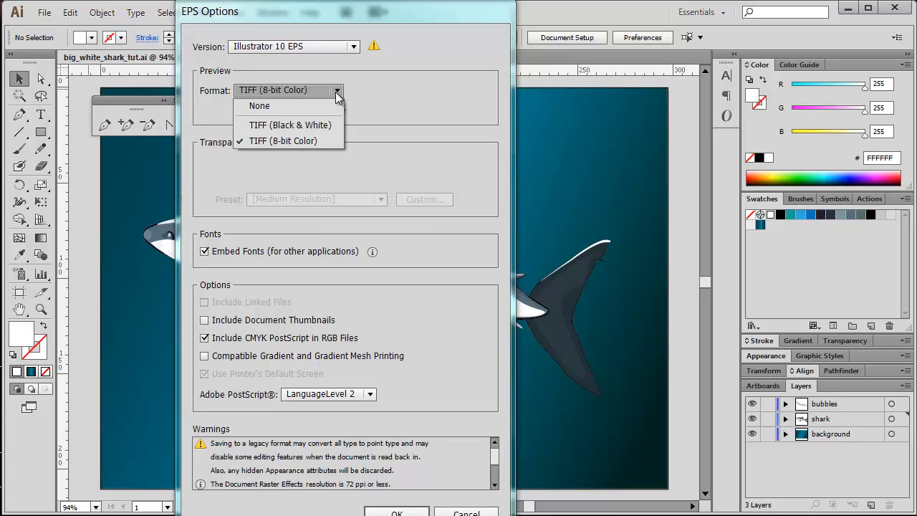
{"action": "left_click", "coordinate": [317, 105]}
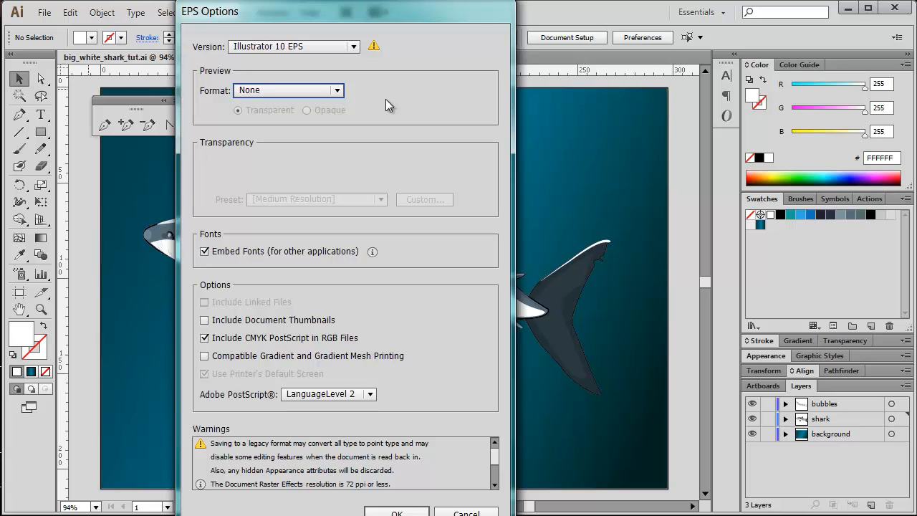
Turn off Embed Fonts and complete the EPS save in the older format.
{"action": "left_click", "coordinate": [205, 253]}
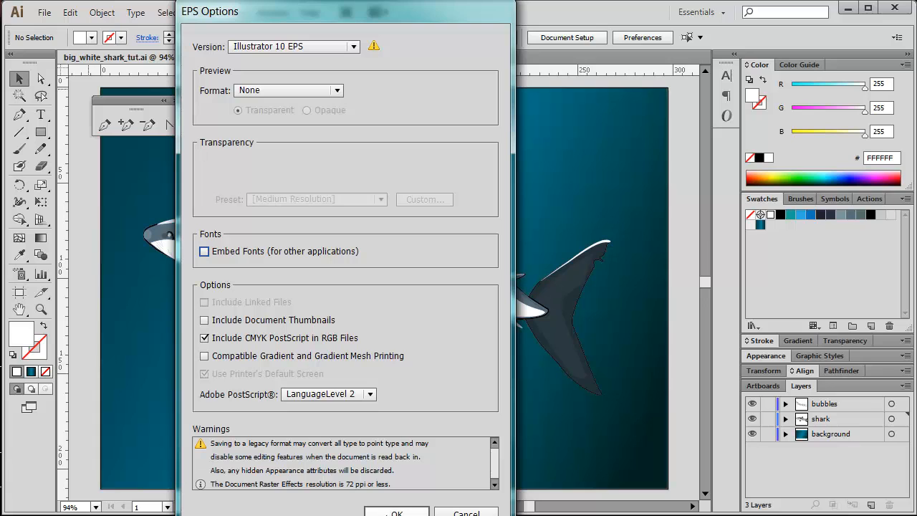
{"action": "left_click", "coordinate": [396, 512]}
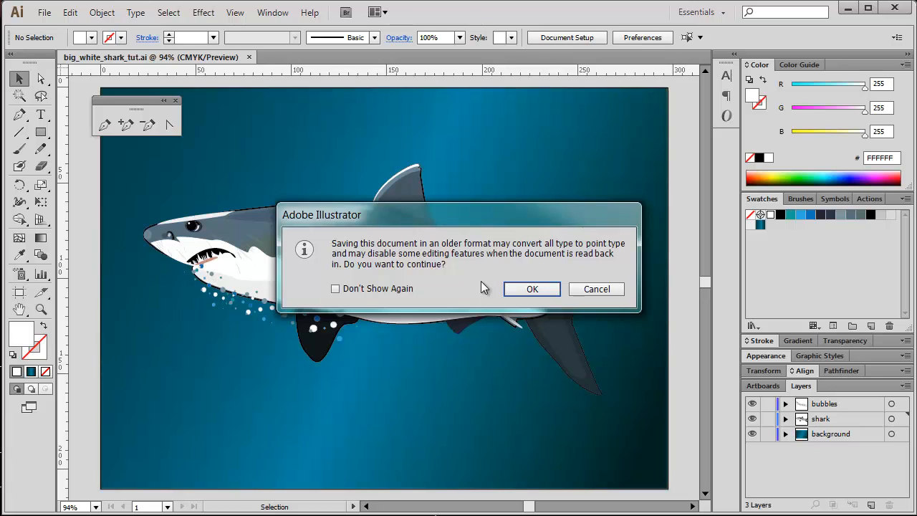
{"action": "left_click", "coordinate": [534, 289]}
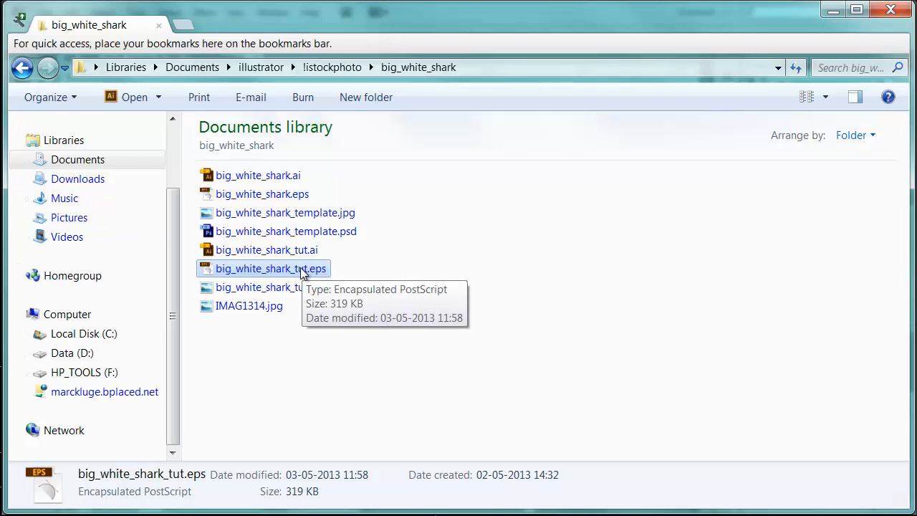
Compare the file details of big_white_shark_tut.ai and big_white_shark_tut.eps in Windows Explorer, and open the EPS in Notepad++.
{"action": "left_click", "coordinate": [289, 257]}
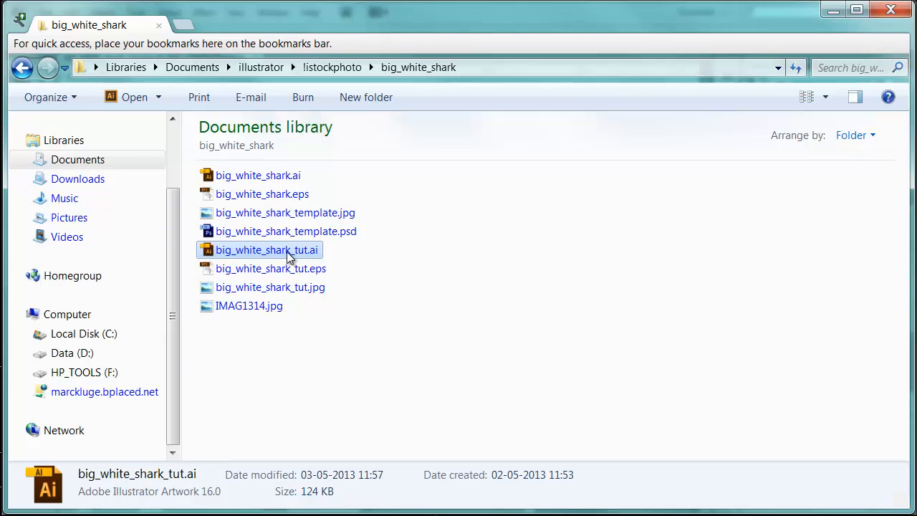
{"action": "left_click", "coordinate": [290, 275]}
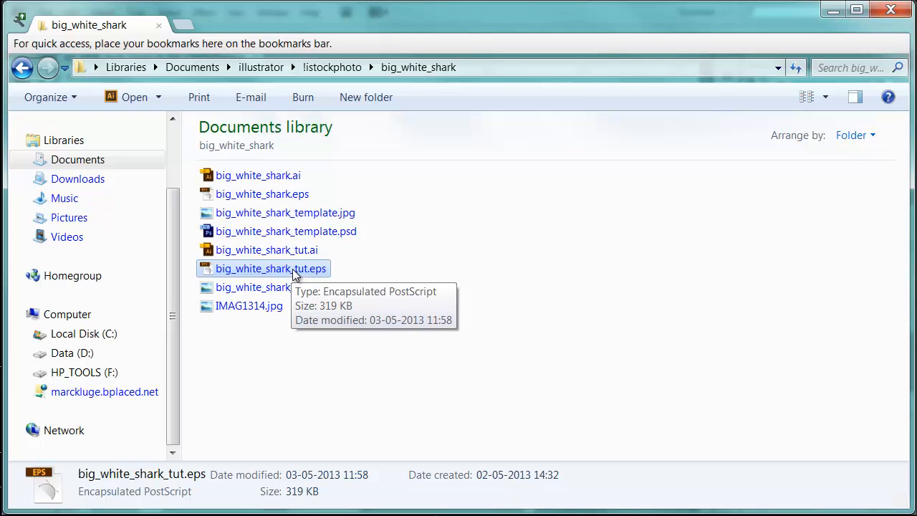
{"action": "right_click", "coordinate": [294, 272]}
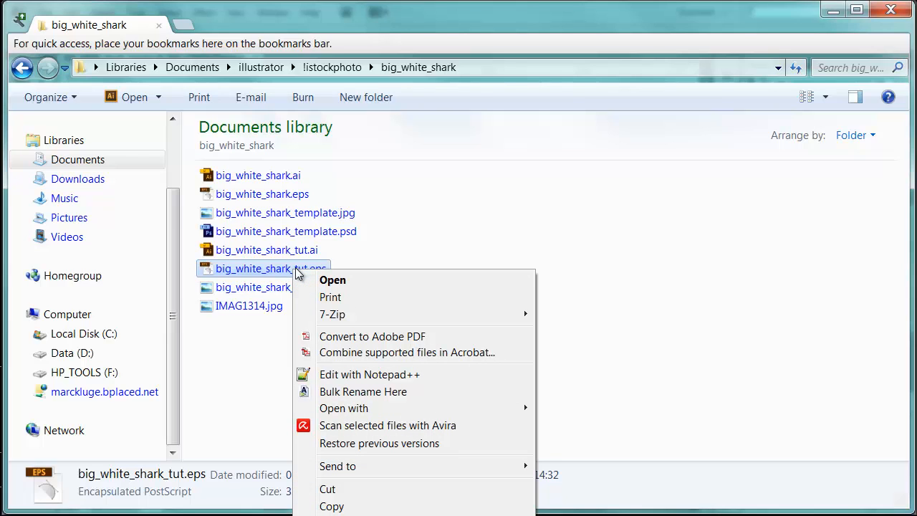
{"action": "left_click", "coordinate": [334, 374]}
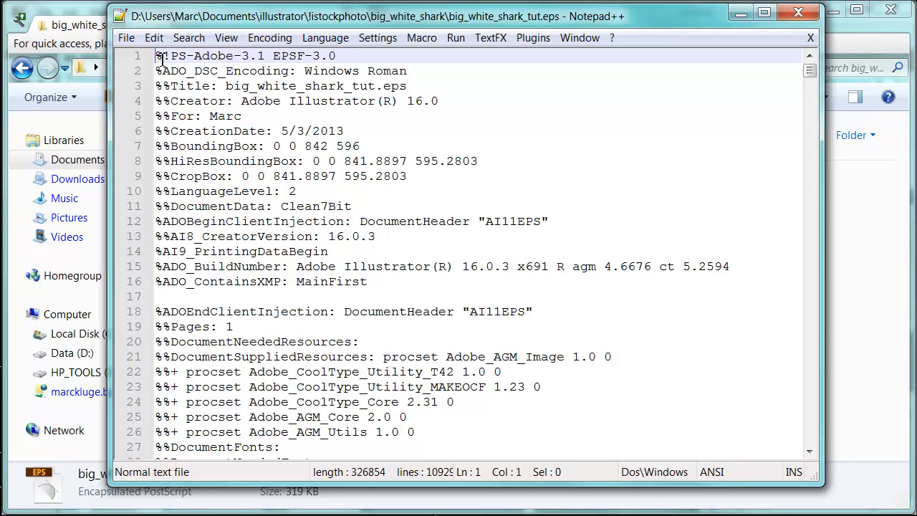
Examine the EPS header line %!PS-Adobe-3.1 EPSF-3.0, close Notepad++ and return to Illustrator.
{"action": "left_click_drag", "start_coordinate": [156, 55], "coordinate": [351, 56]}
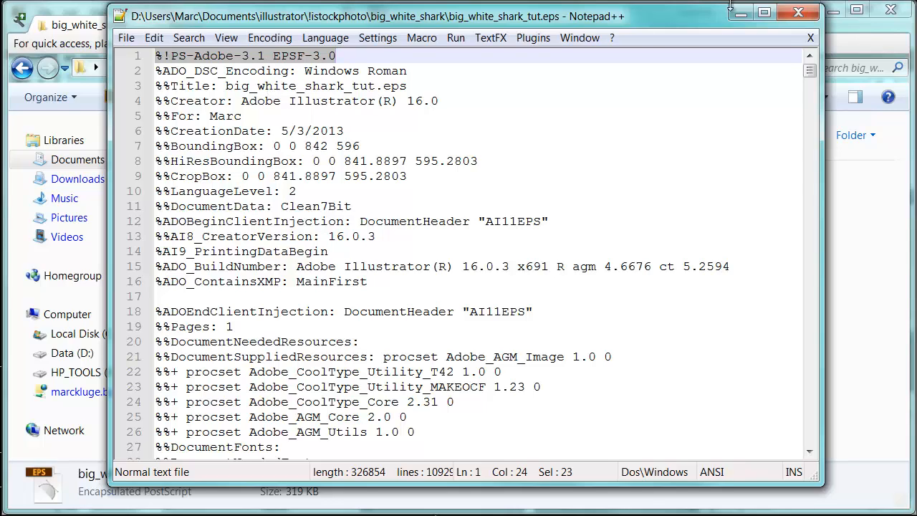
{"action": "left_click", "coordinate": [798, 13]}
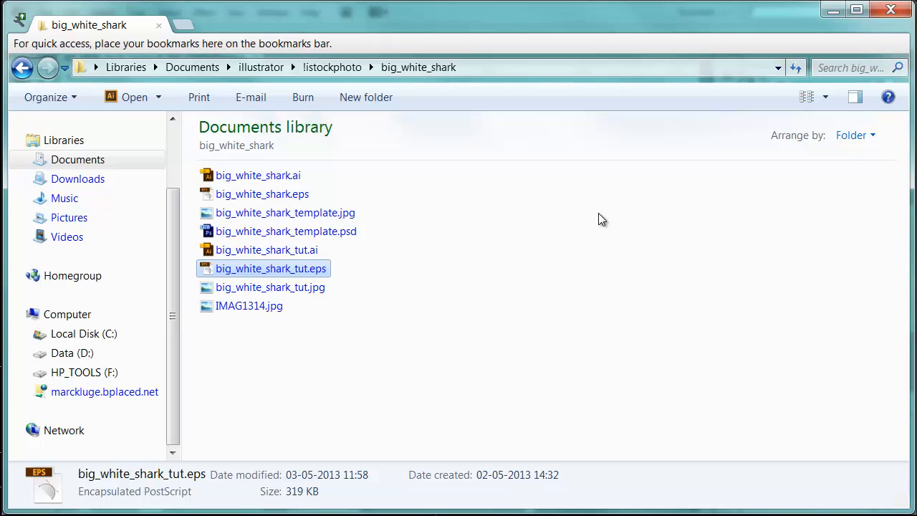
{"action": "left_click", "coordinate": [835, 10]}
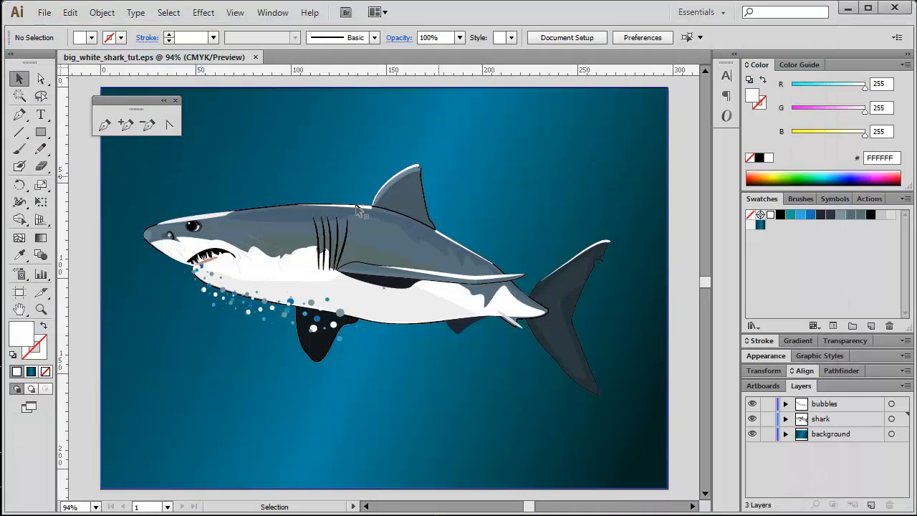